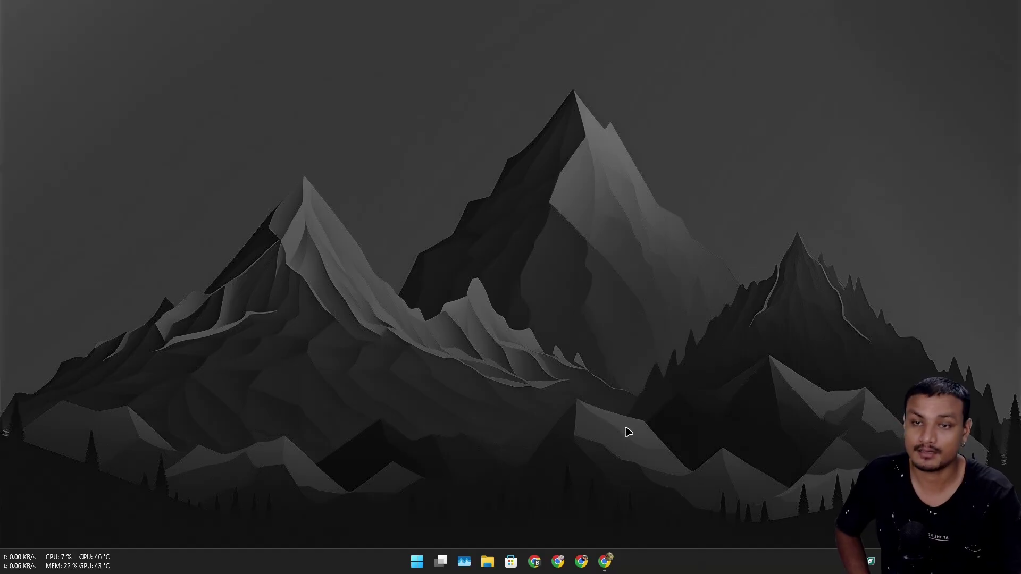
Step: Restore the Chrome window showing the Wox-launcher/Wox GitHub repository
click(605, 561)
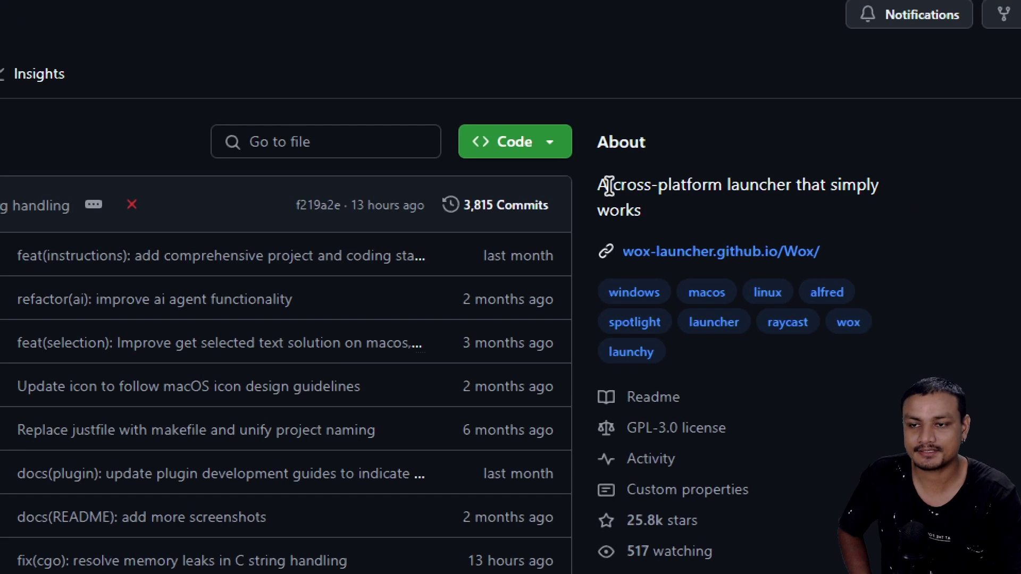
Step: Highlight the repository's About description, then clear it and scroll down the page
drag(599, 184, 661, 218)
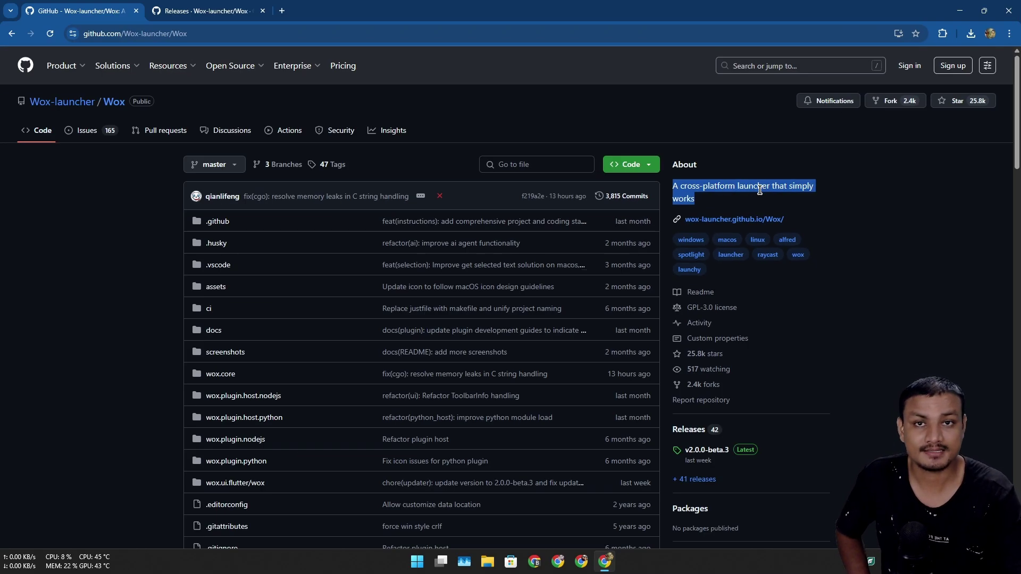
click(154, 146)
scroll(154, 146, down, 1)
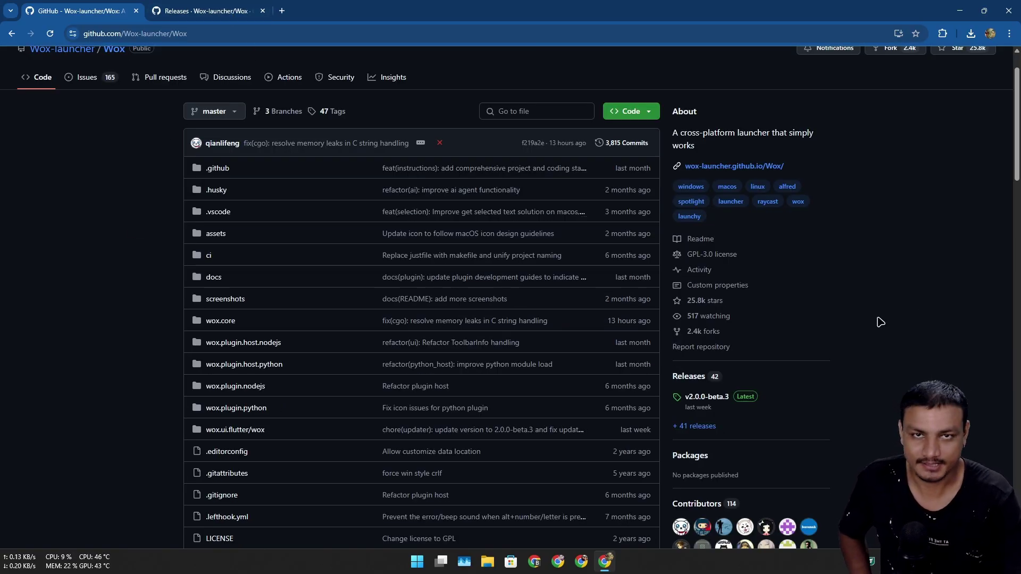
Step: Glance at the separate Wox releases page, close it, and scroll through the README
click(230, 13)
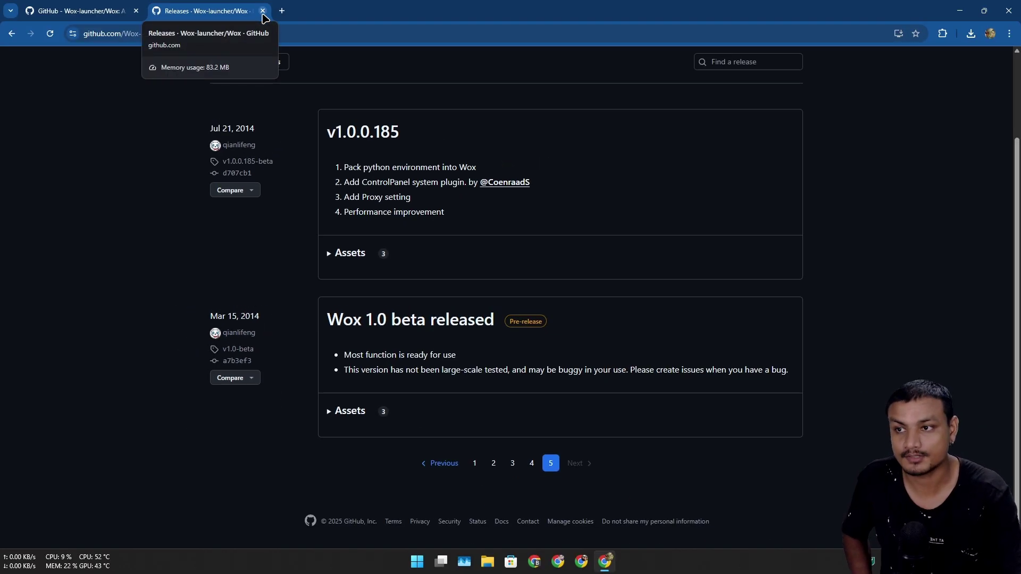
click(263, 11)
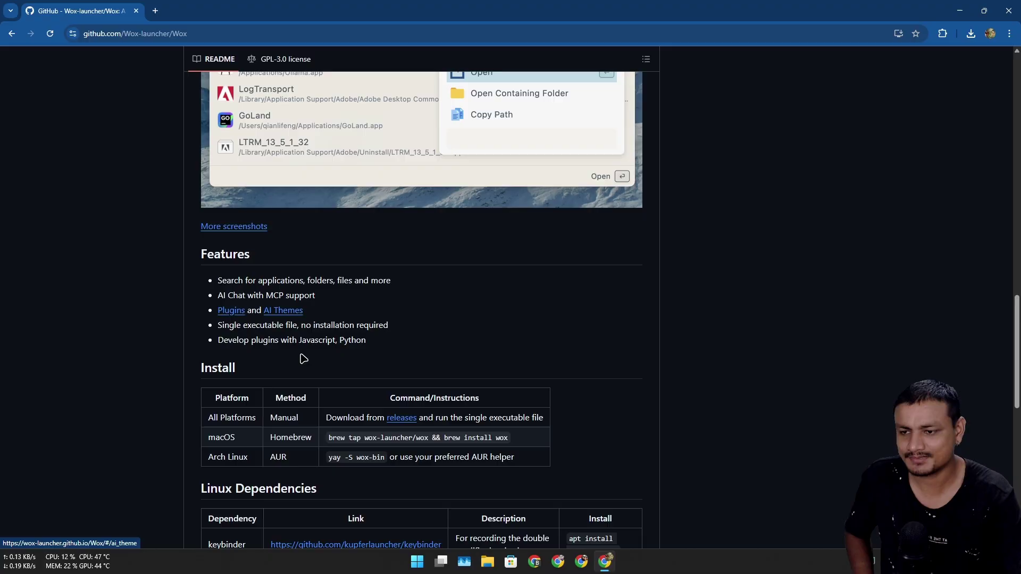
scroll(420, 380, down, 4)
scroll(420, 454, up, 8)
scroll(619, 379, up, 20)
scroll(648, 310, up, 2)
scroll(679, 323, down, 2)
Step: Open the Wox releases list and select the first three v2.0.0-beta.3 release notes
click(691, 327)
scroll(431, 329, down, 3)
scroll(431, 329, down, 1)
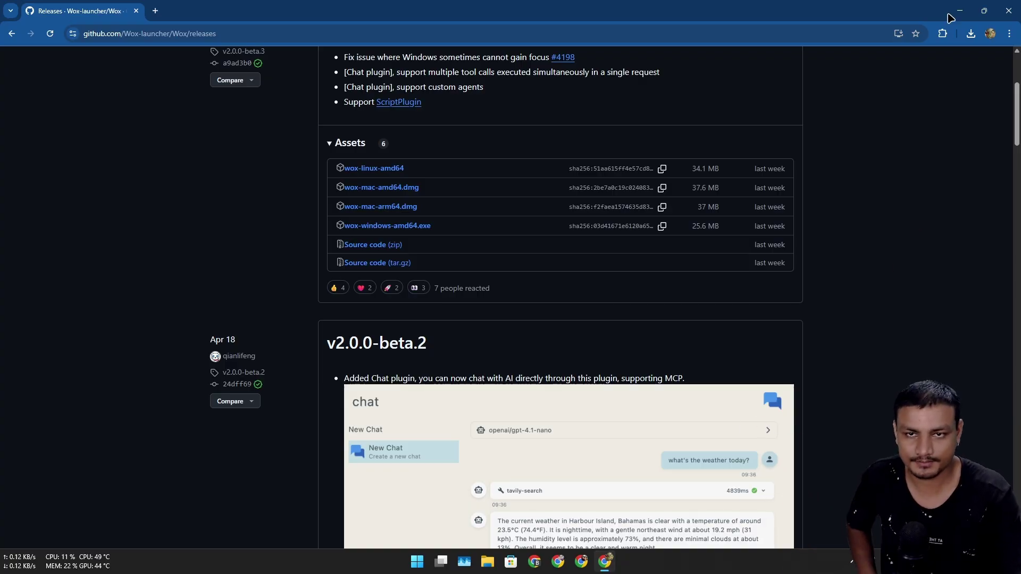
scroll(463, 228, up, 3)
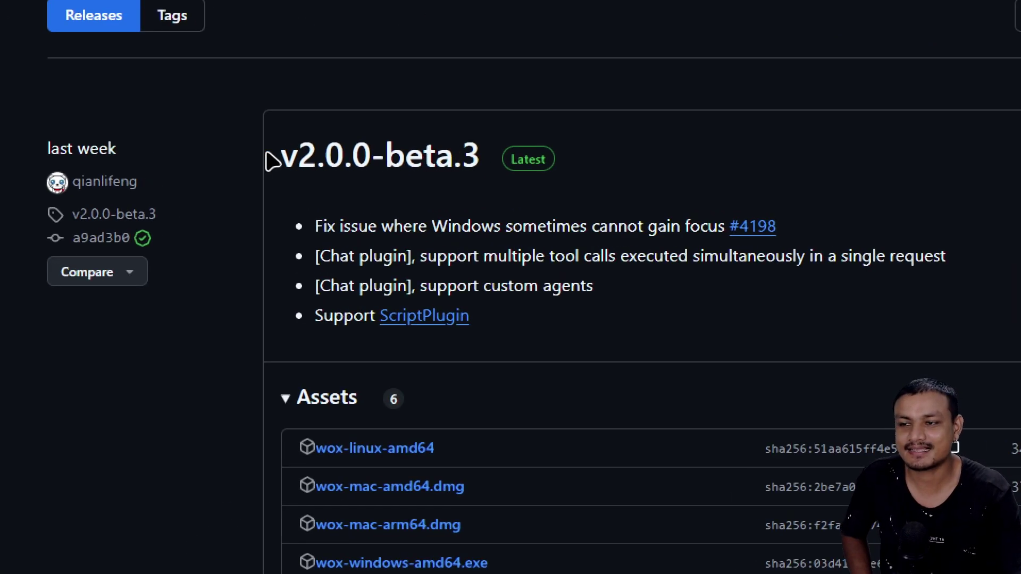
drag(606, 299, 325, 232)
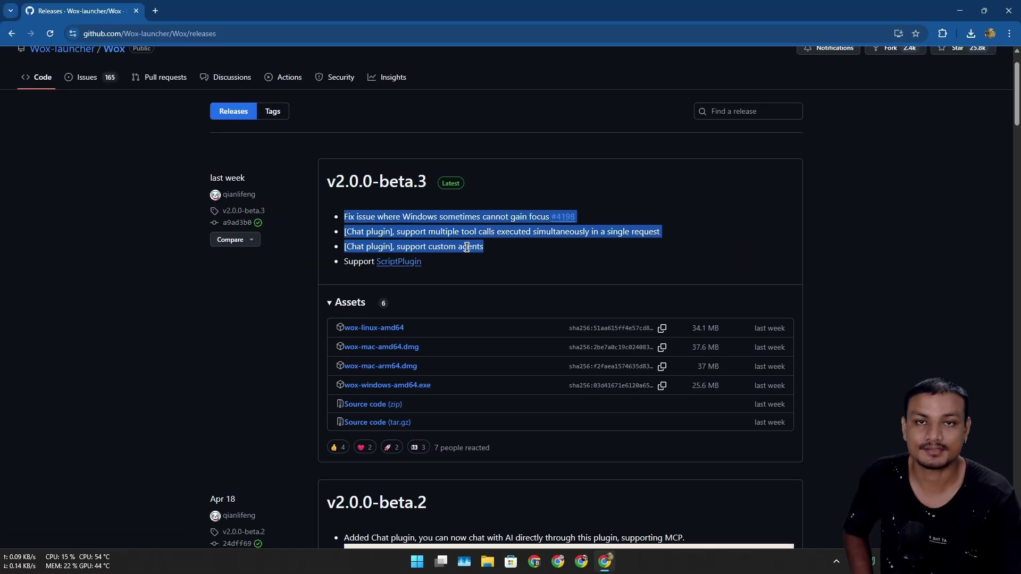
scroll(490, 263, down, 15)
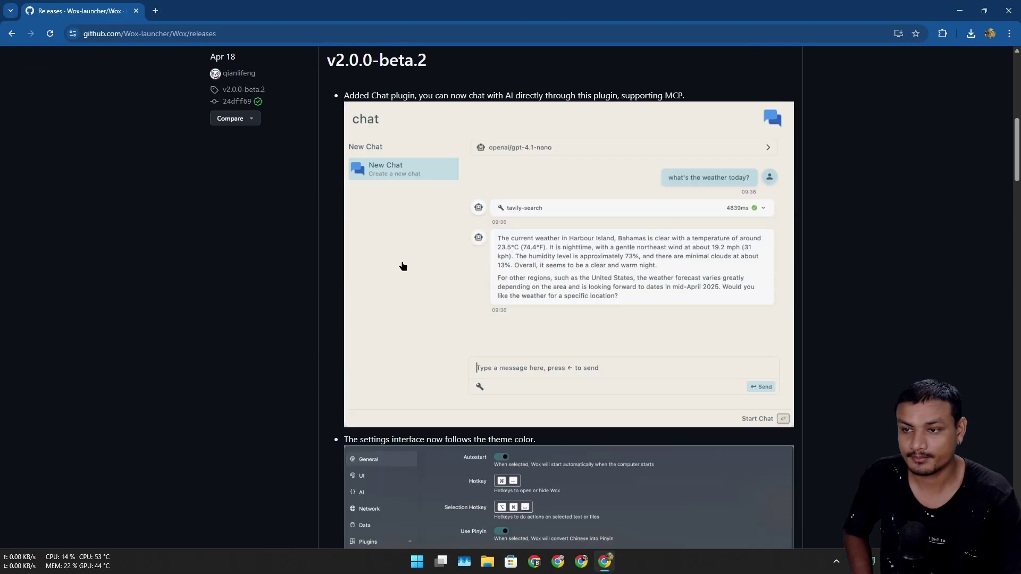
scroll(397, 261, down, 8)
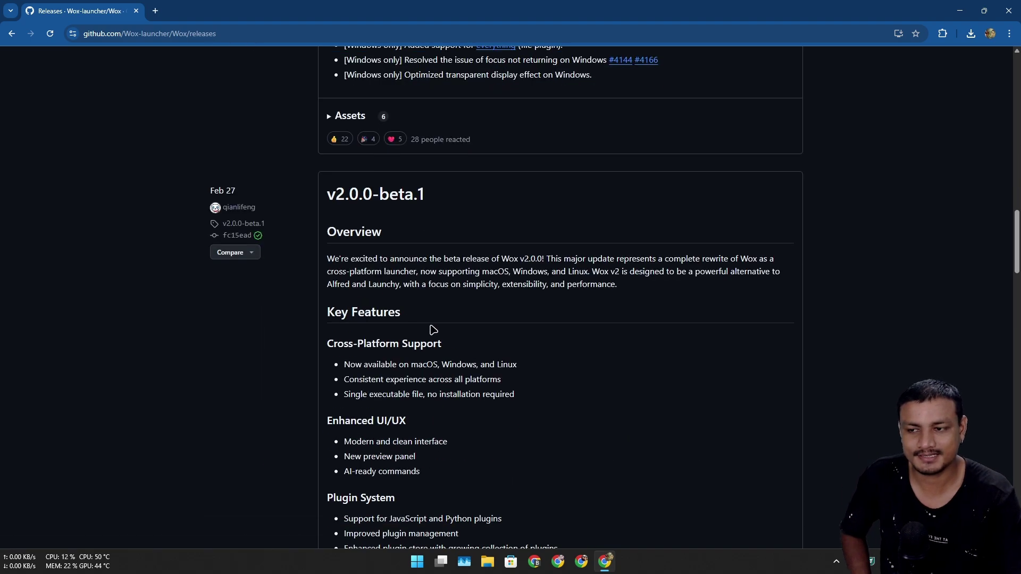
scroll(451, 353, up, 10)
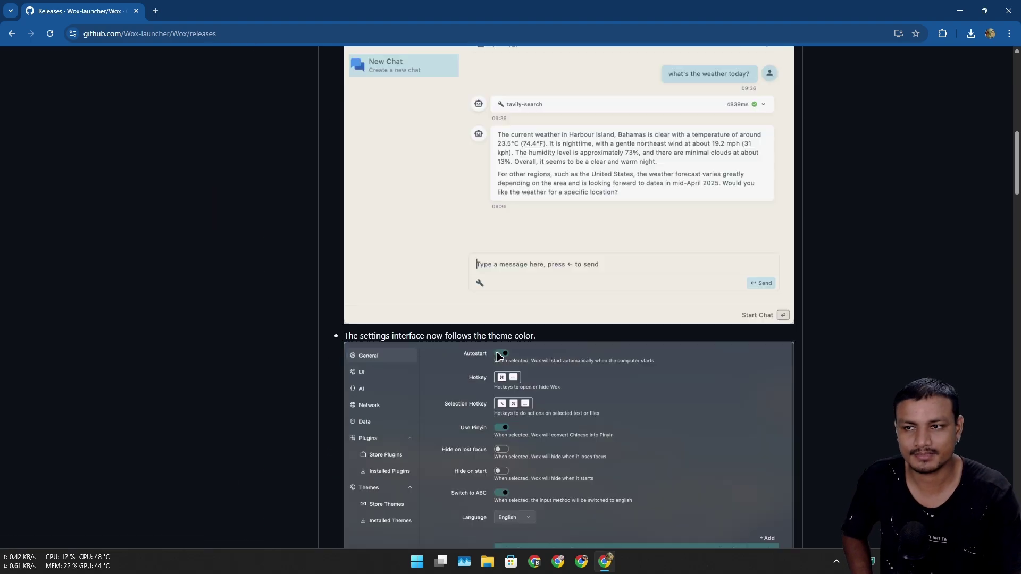
scroll(495, 356, up, 8)
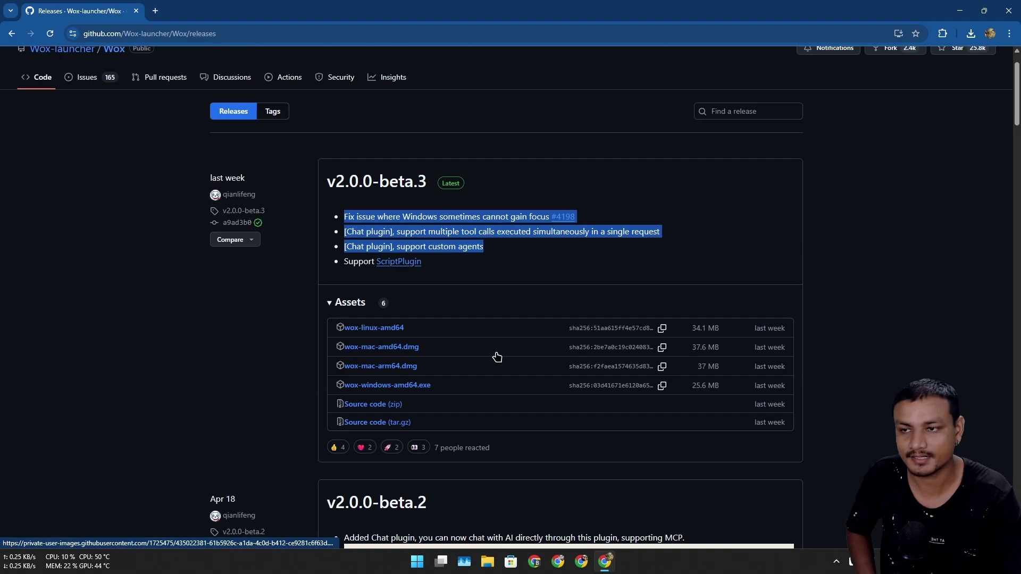
click(960, 10)
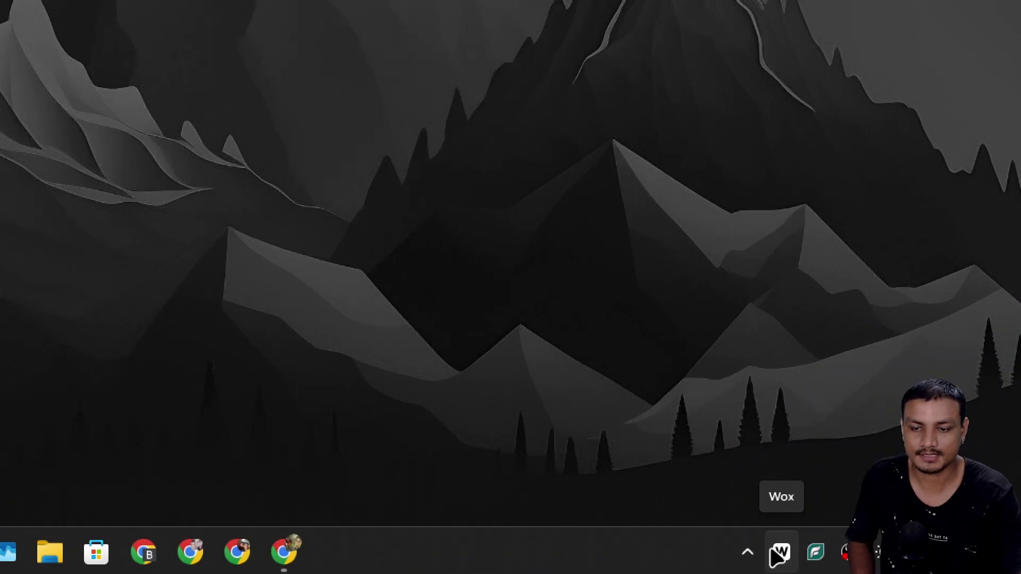
click(747, 552)
click(747, 548)
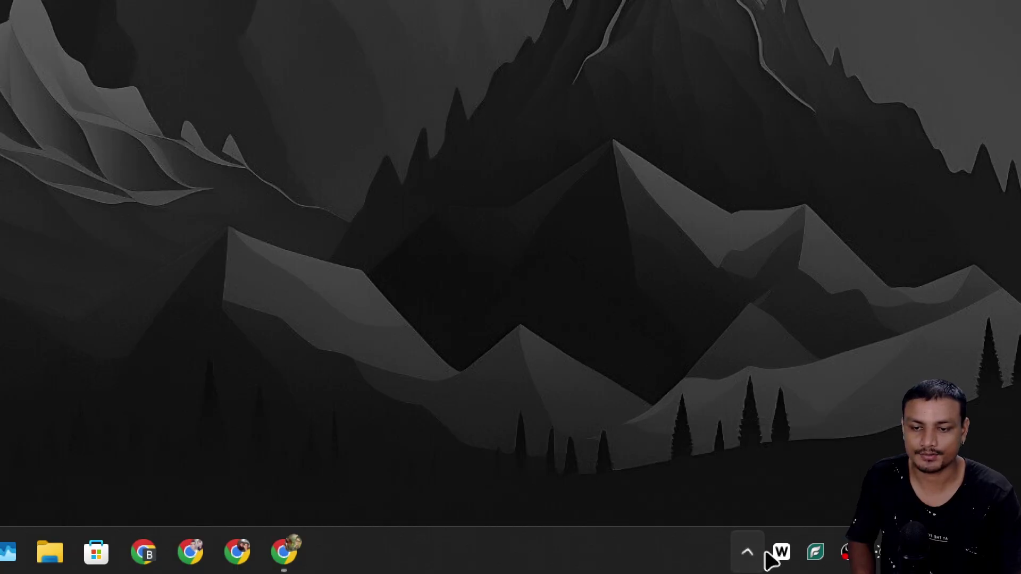
right_click(781, 552)
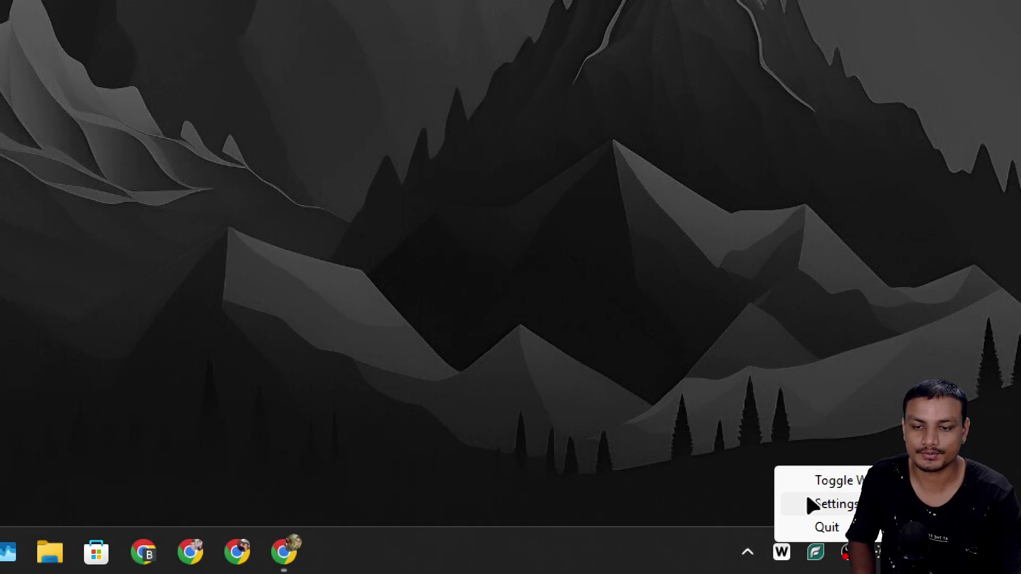
click(574, 386)
key(alt+space)
key(alt+space)
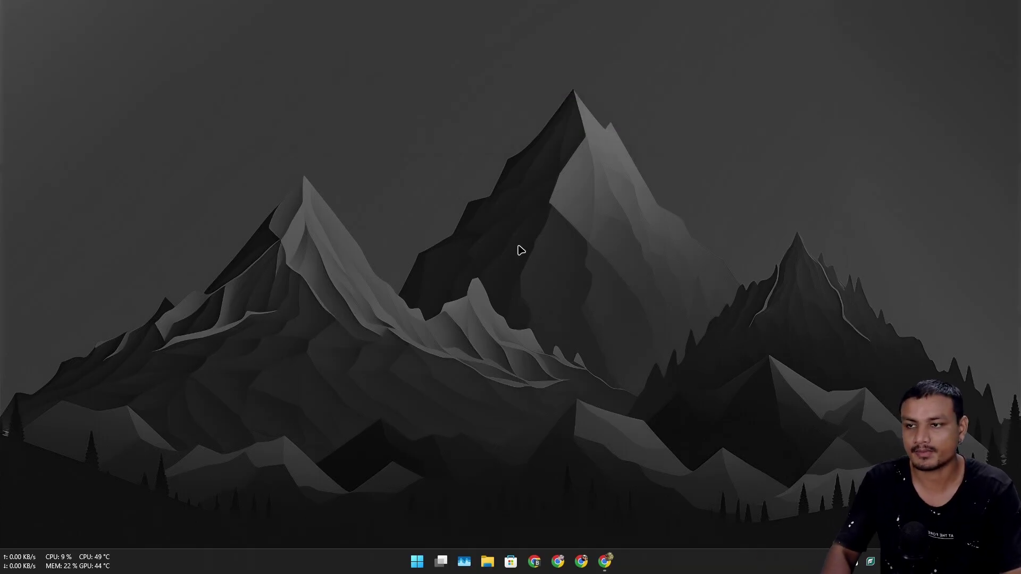
key(alt+space)
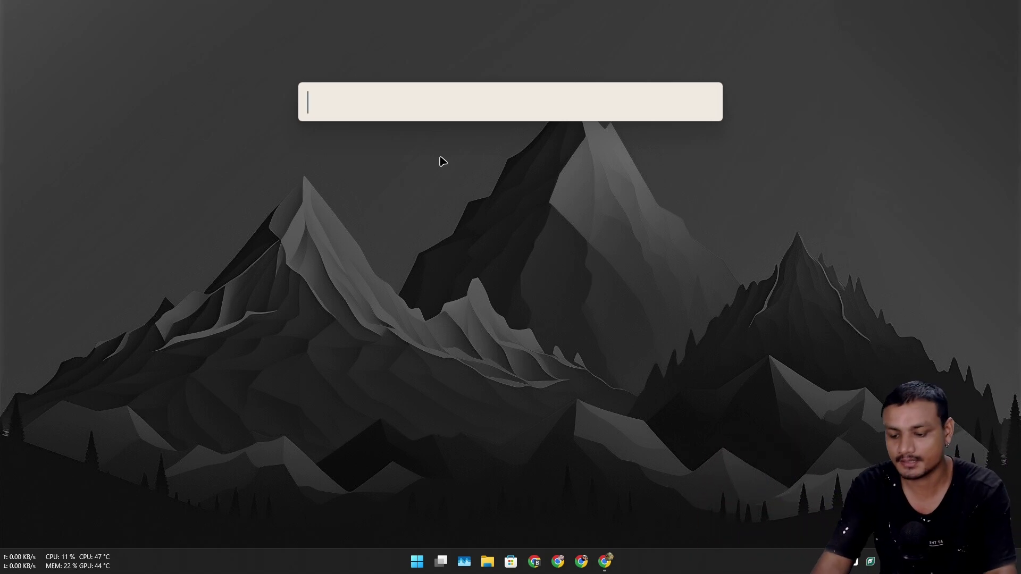
text(wox)
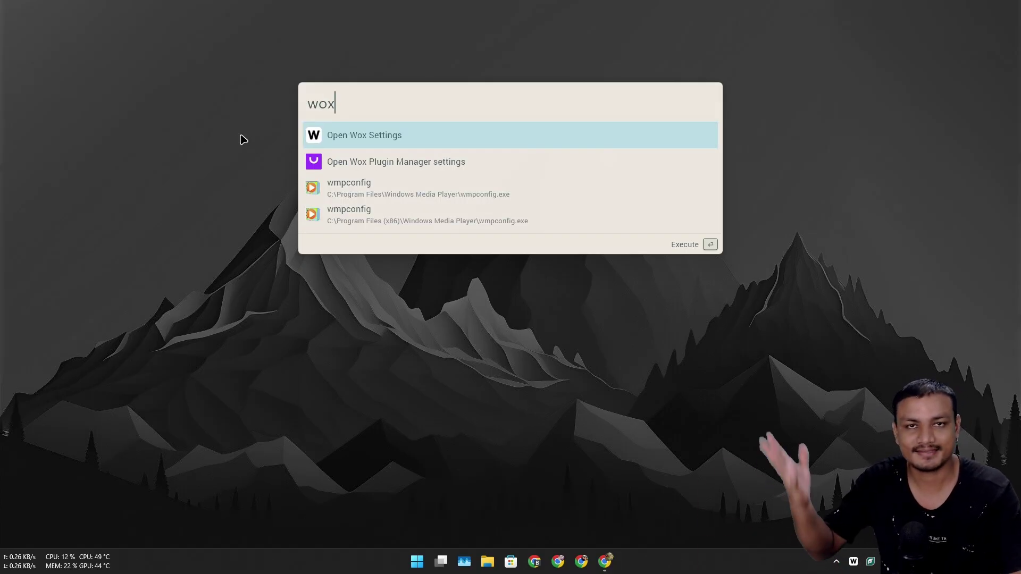
key(BackSpace)
key(BackSpace)
key(BackSpace)
text(wo)
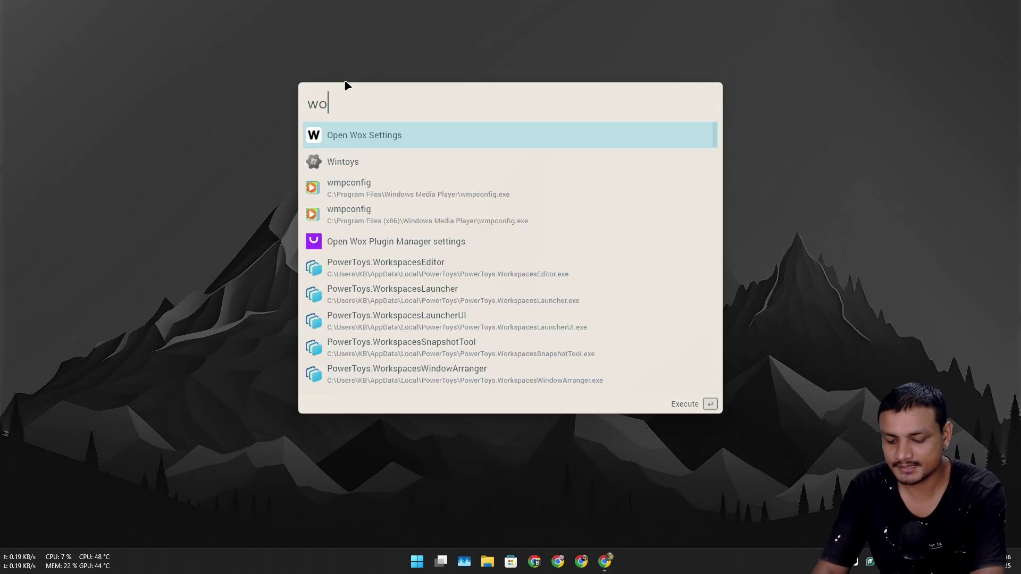
text(x)
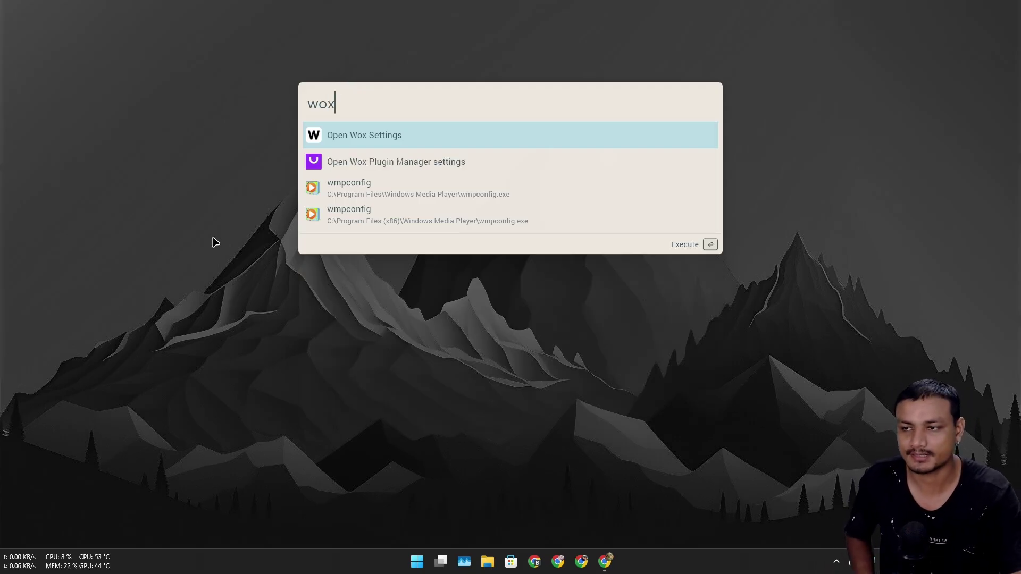
key(Return)
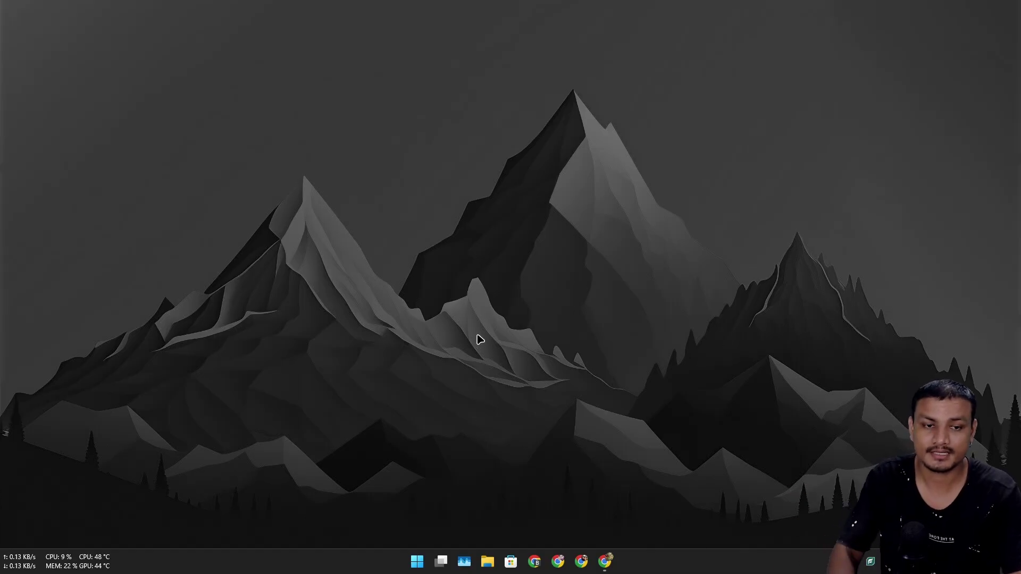
key(super+alt+space)
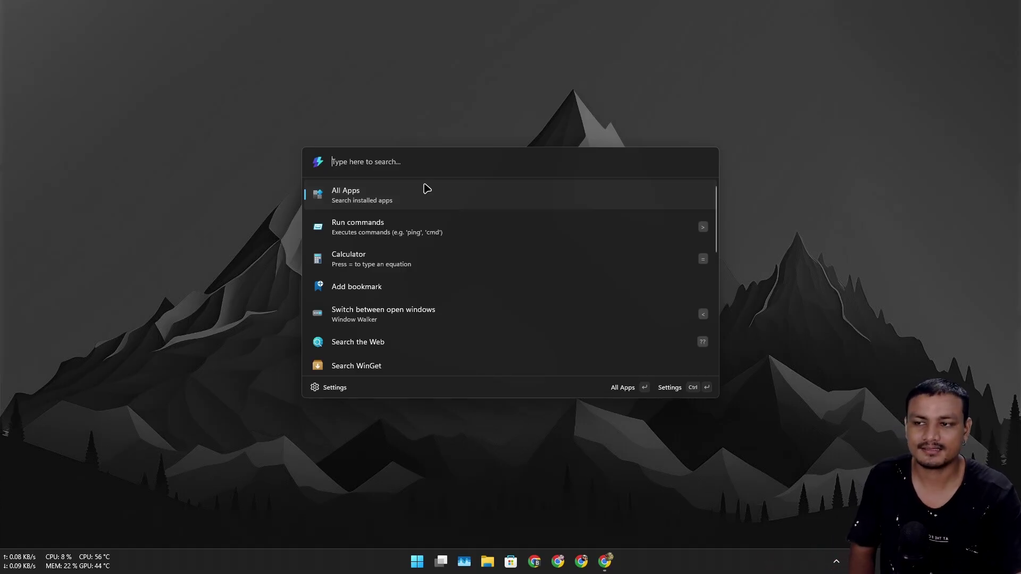
scroll(386, 218, down, 3)
scroll(388, 289, up, 3)
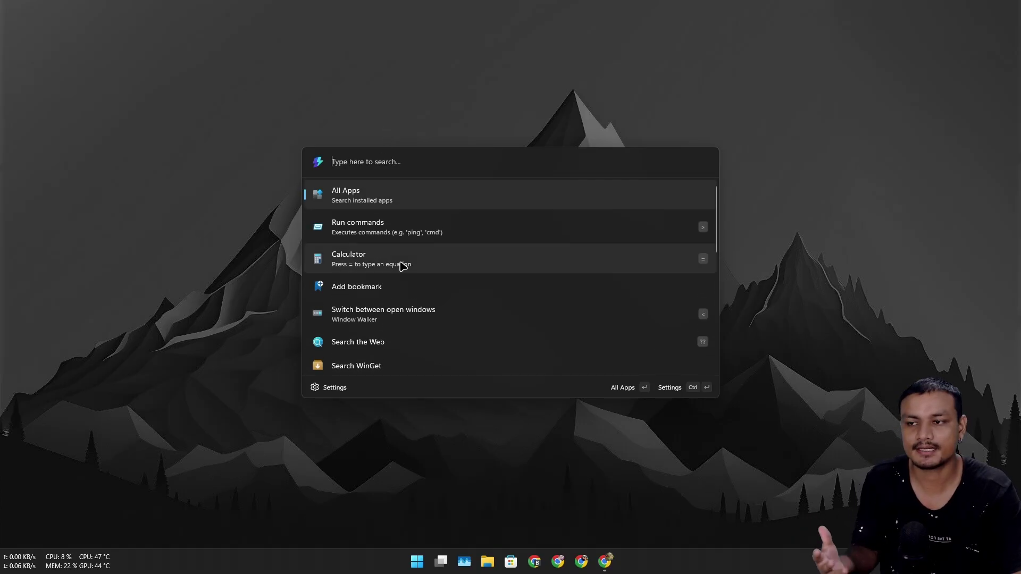
scroll(408, 274, down, 3)
scroll(426, 292, up, 3)
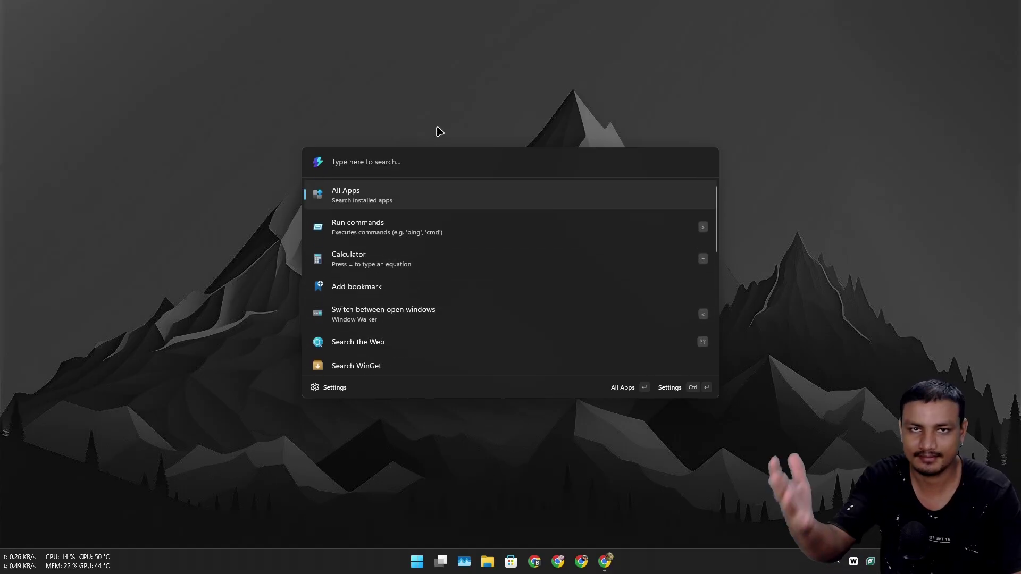
key(Escape)
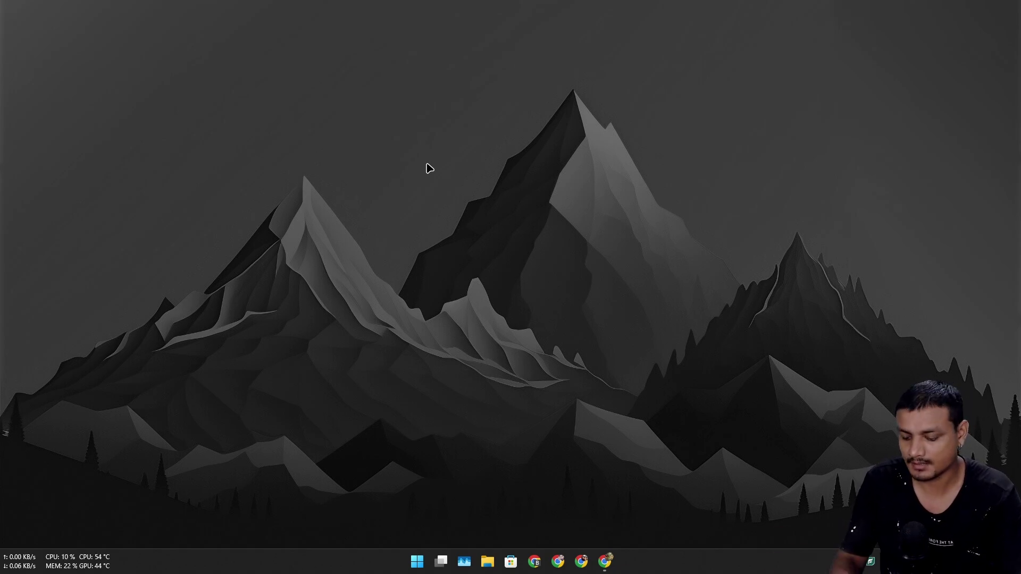
key(alt+space)
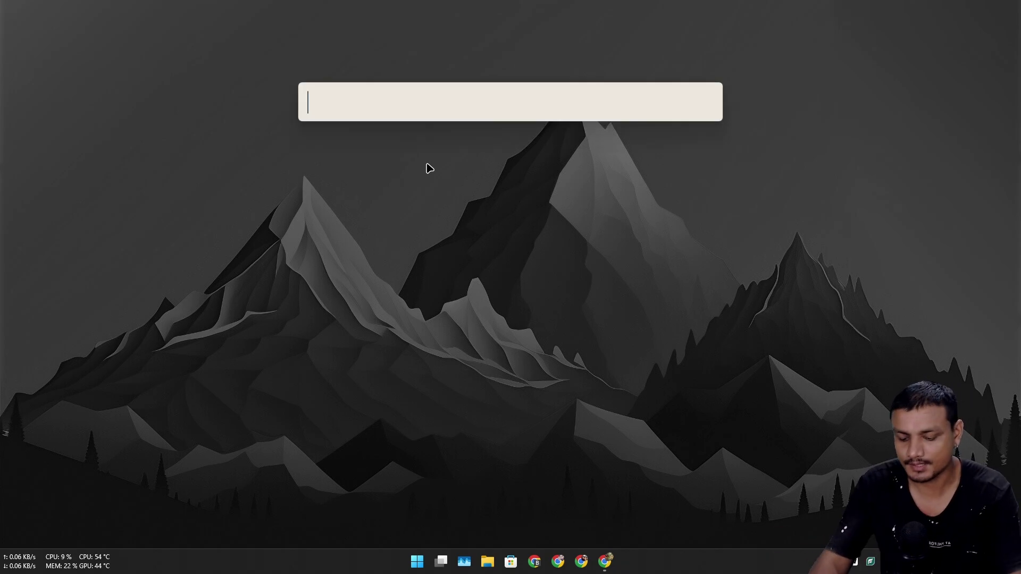
text(wor)
key(BackSpace)
key(BackSpace)
key(BackSpace)
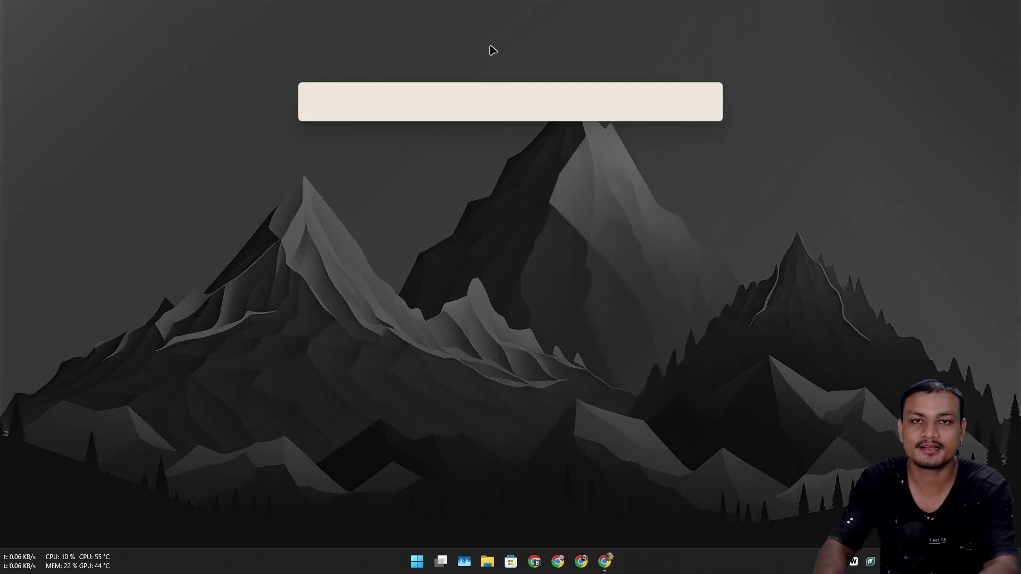
key(Escape)
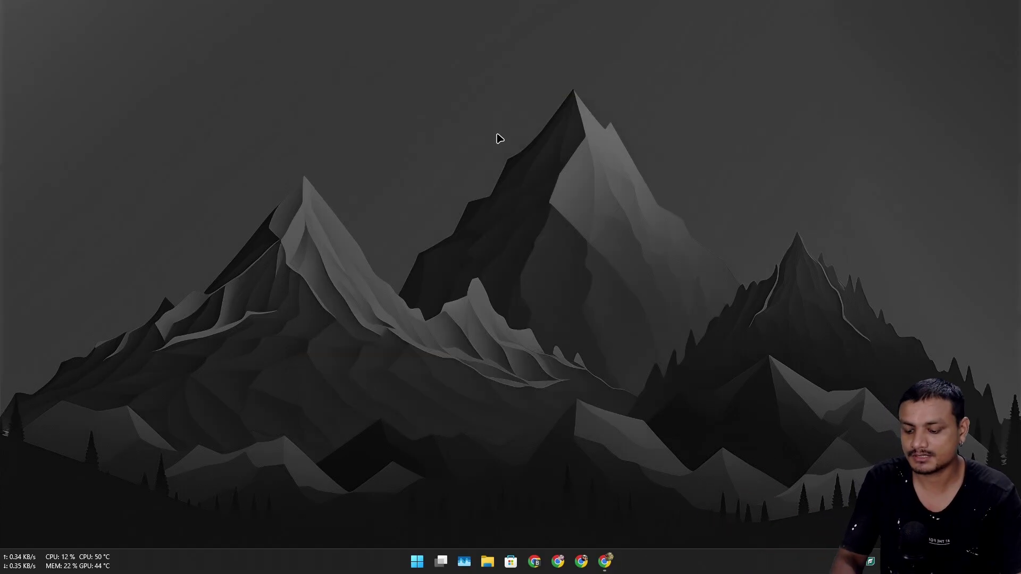
key(alt+space)
text(won)
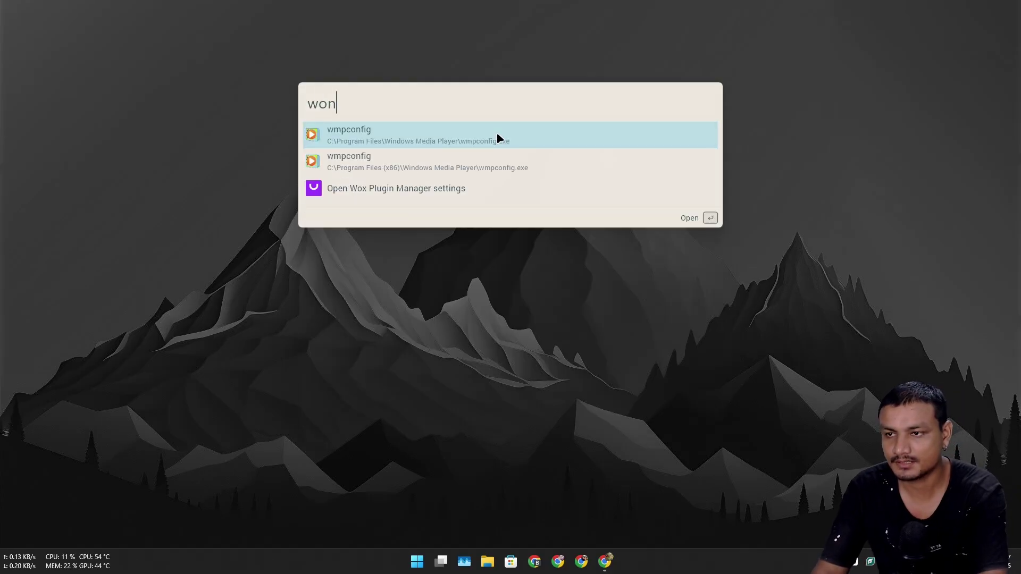
key(BackSpace)
text(x)
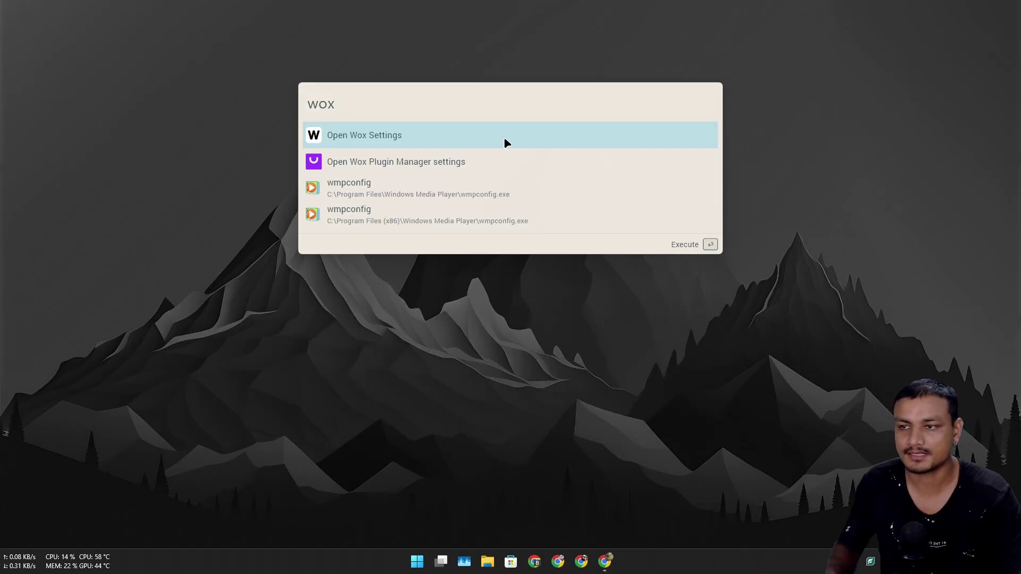
Step: Open the Wox settings window from the launcher and tray menu, and scroll its General page
key(Return)
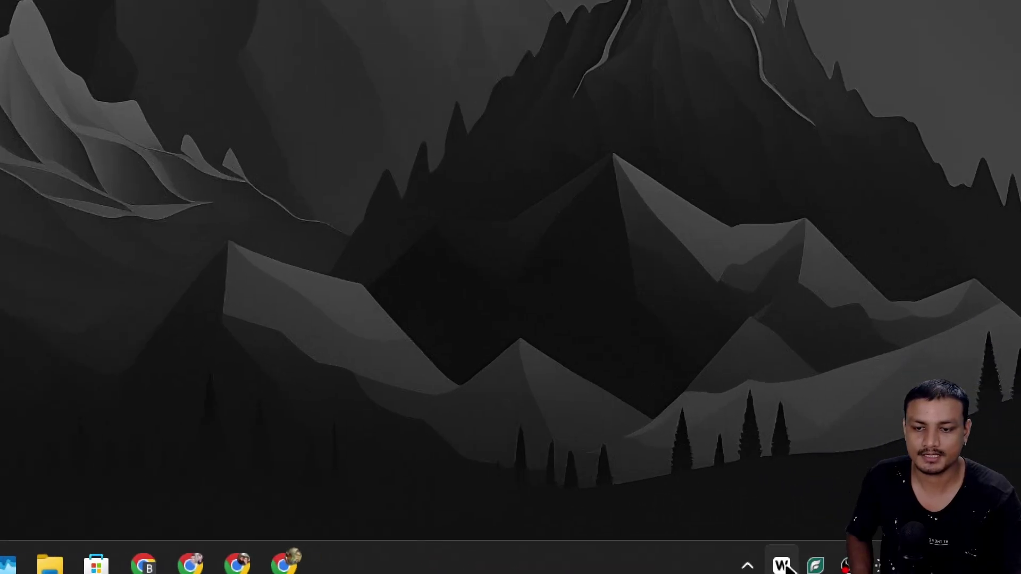
right_click(785, 567)
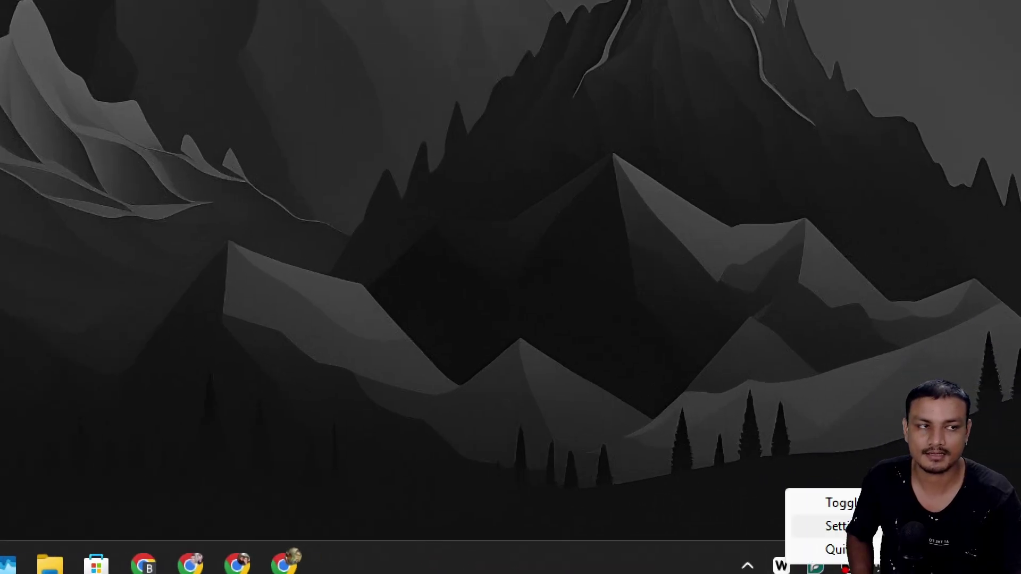
click(835, 526)
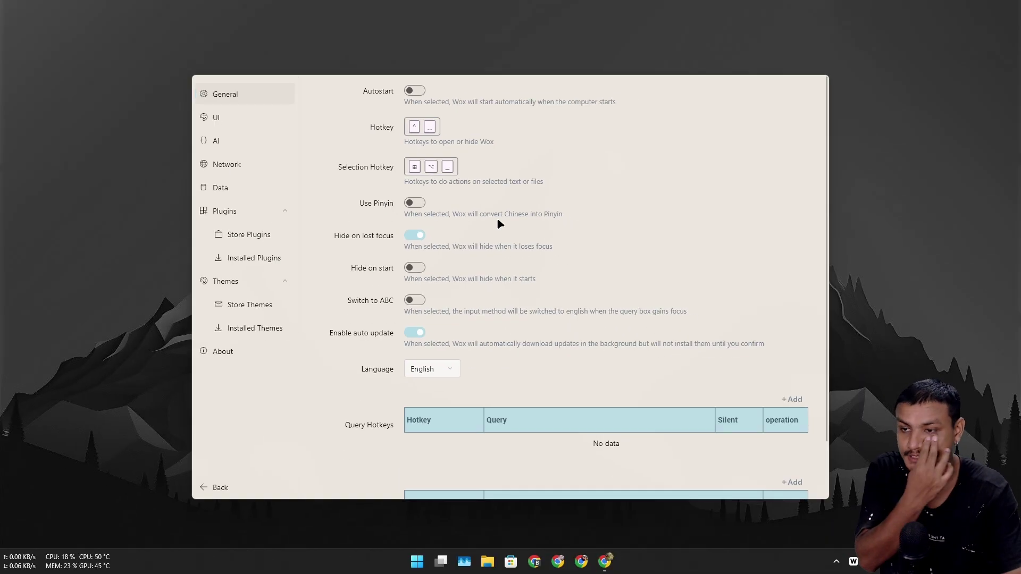
scroll(516, 330, down, 2)
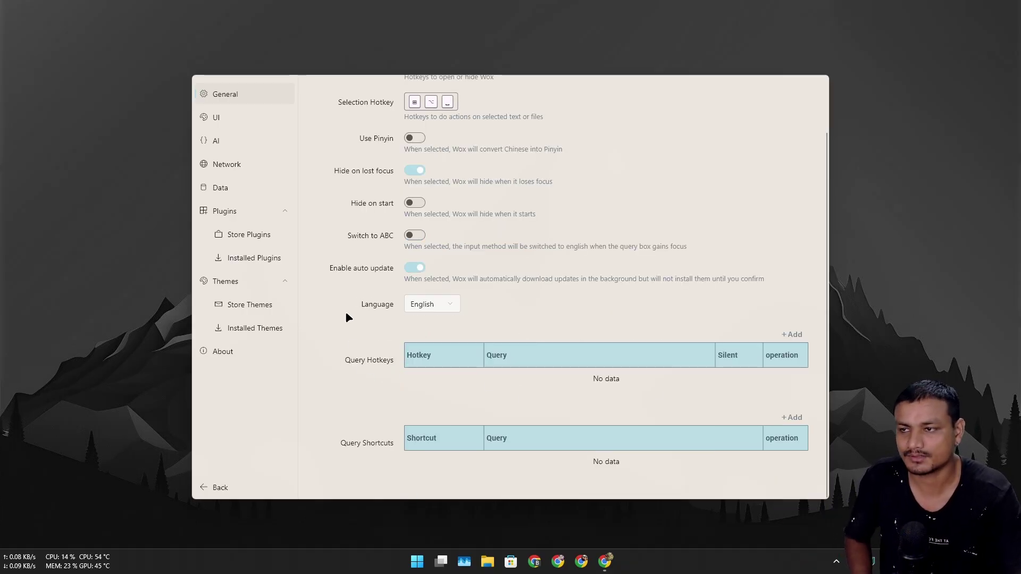
scroll(339, 280, up, 2)
click(227, 117)
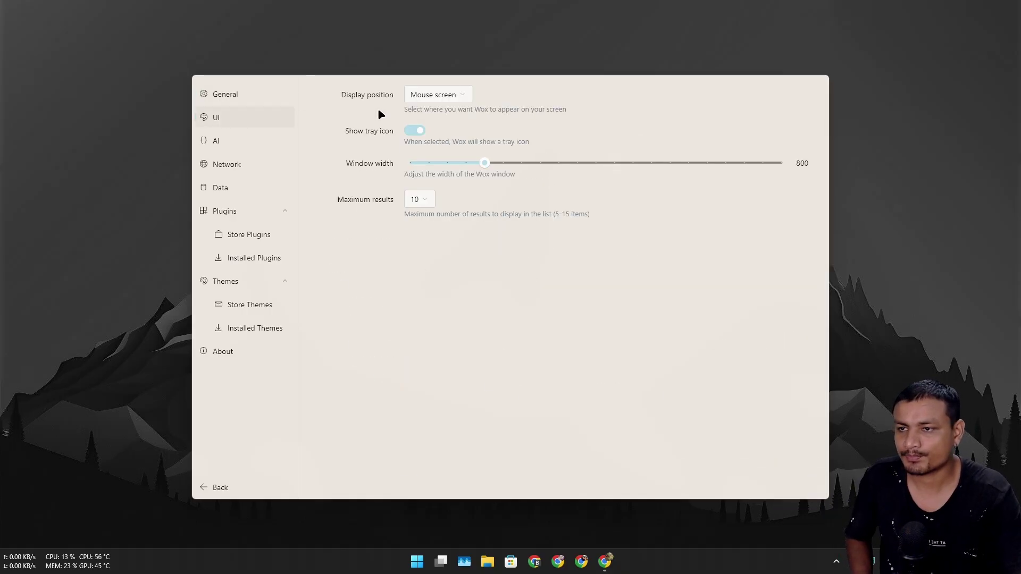
click(462, 95)
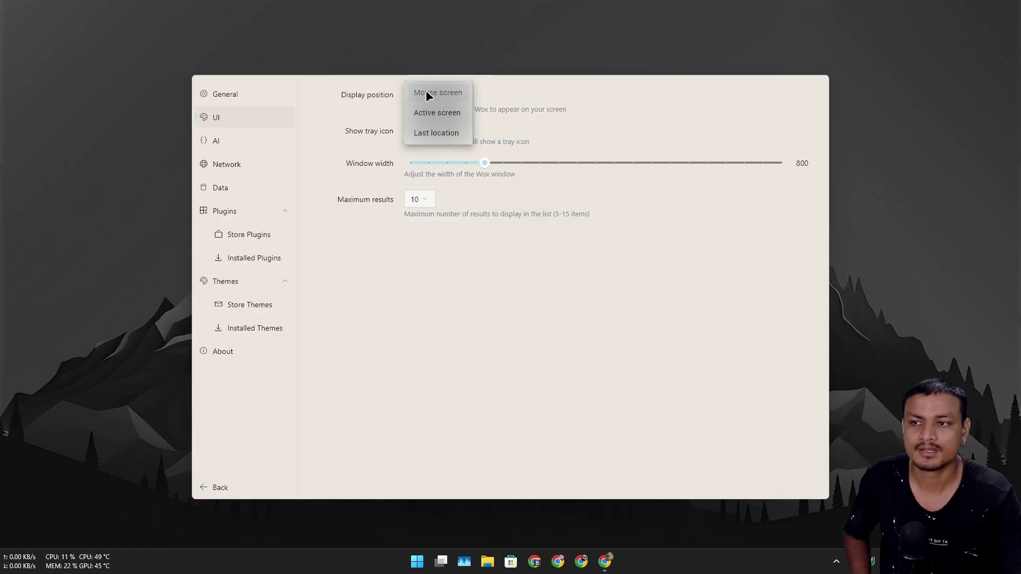
click(526, 96)
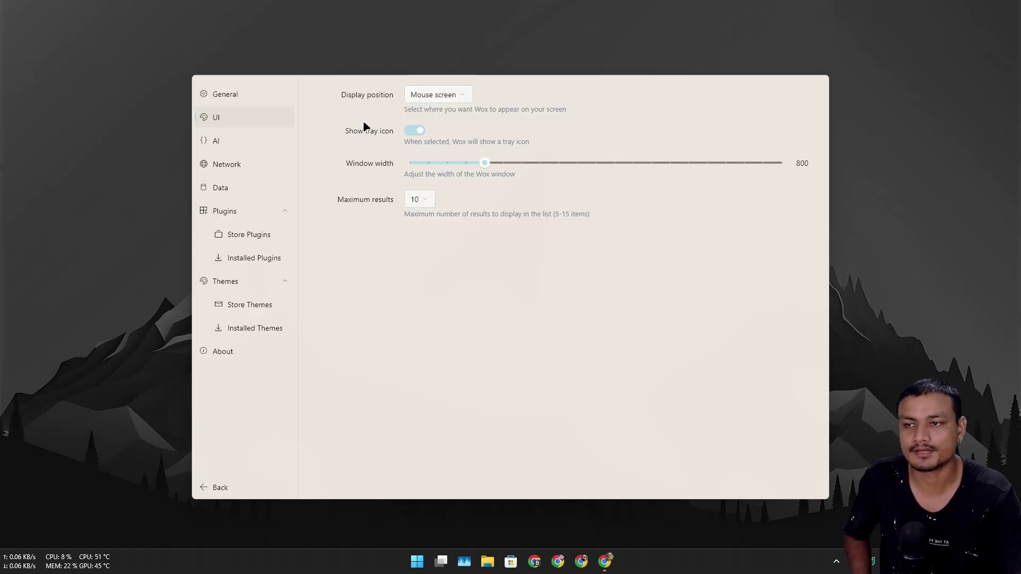
Step: On the AI page, start adding a new model provider with google chosen
click(217, 142)
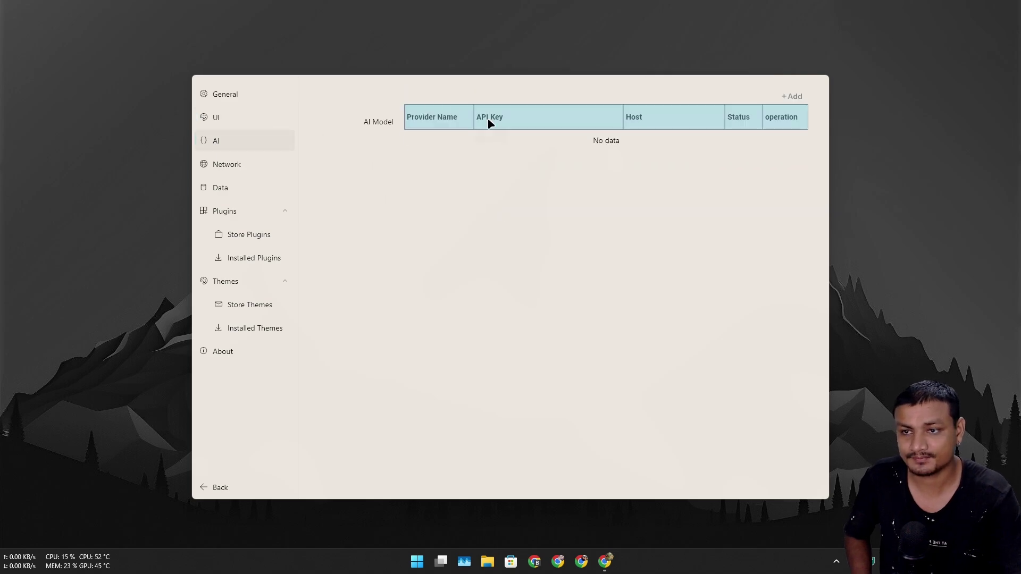
click(793, 97)
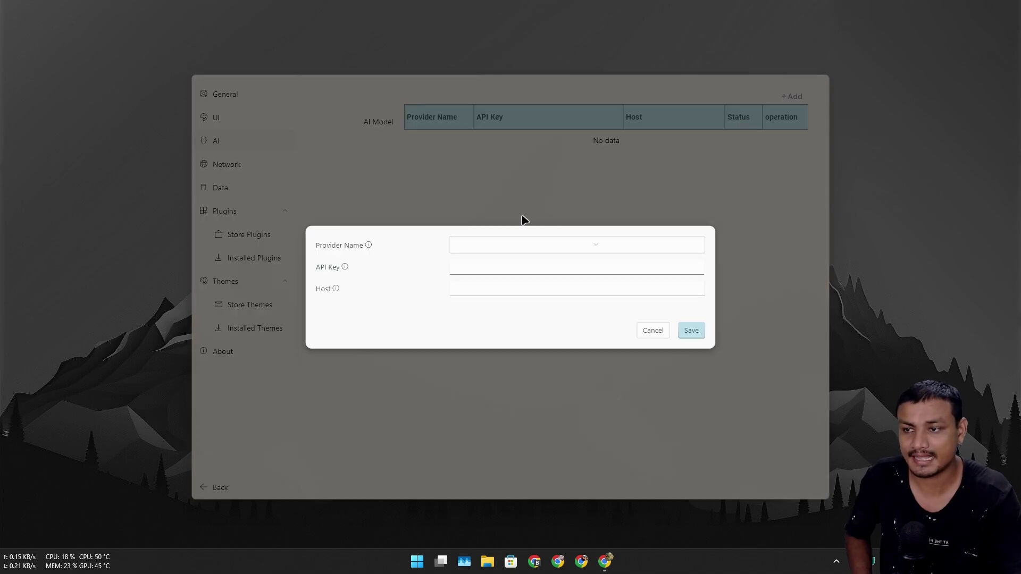
click(499, 245)
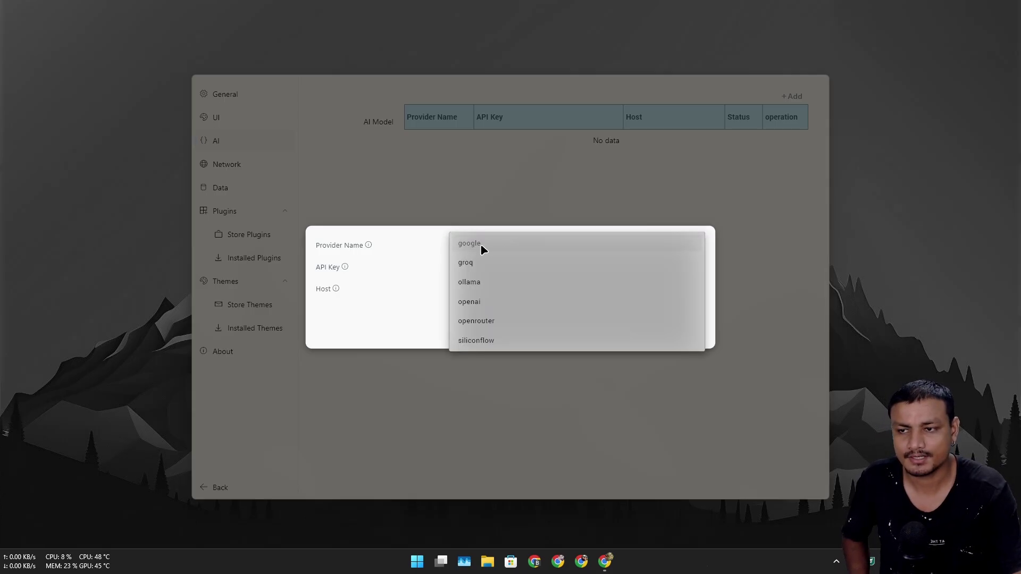
click(481, 245)
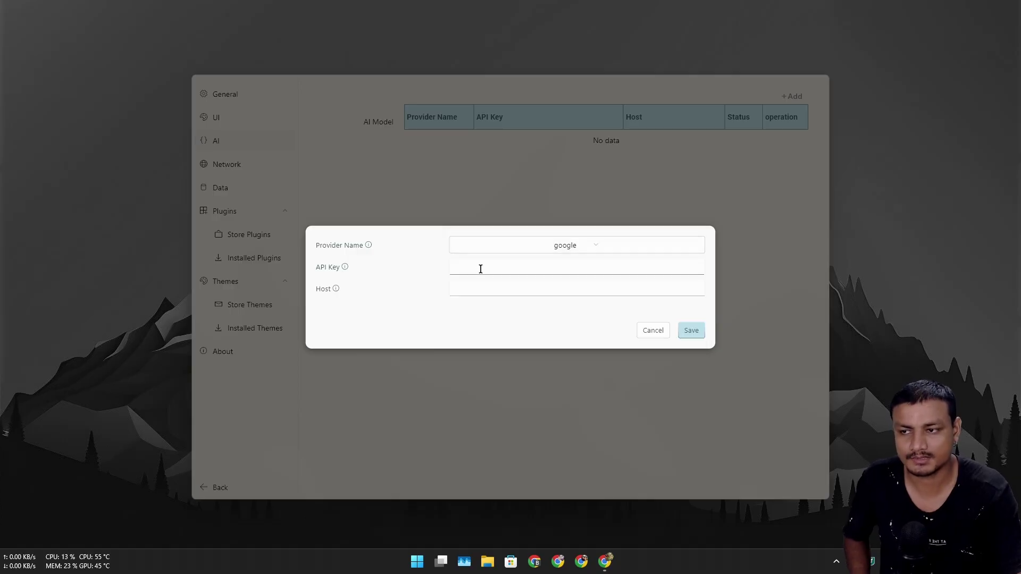
click(553, 250)
click(512, 247)
Step: Cancel the google provider so none is added, and show the Network proxy settings
click(460, 265)
click(483, 242)
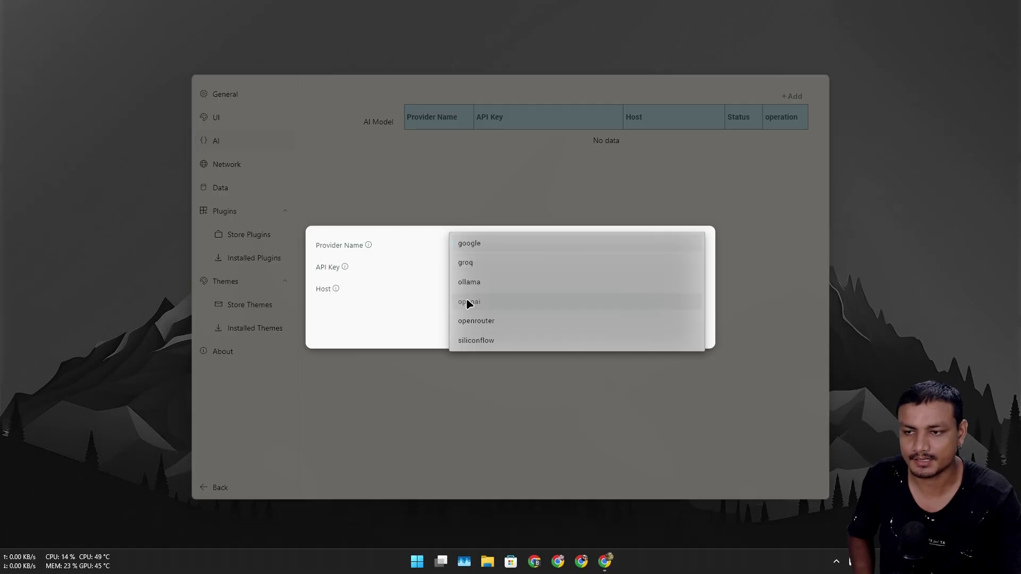
click(399, 292)
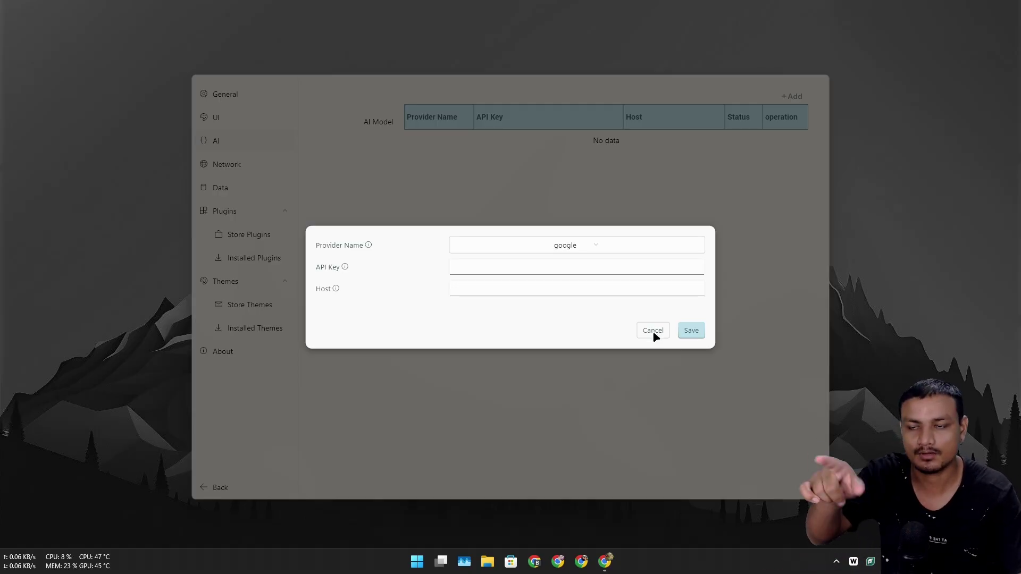
click(653, 334)
click(248, 162)
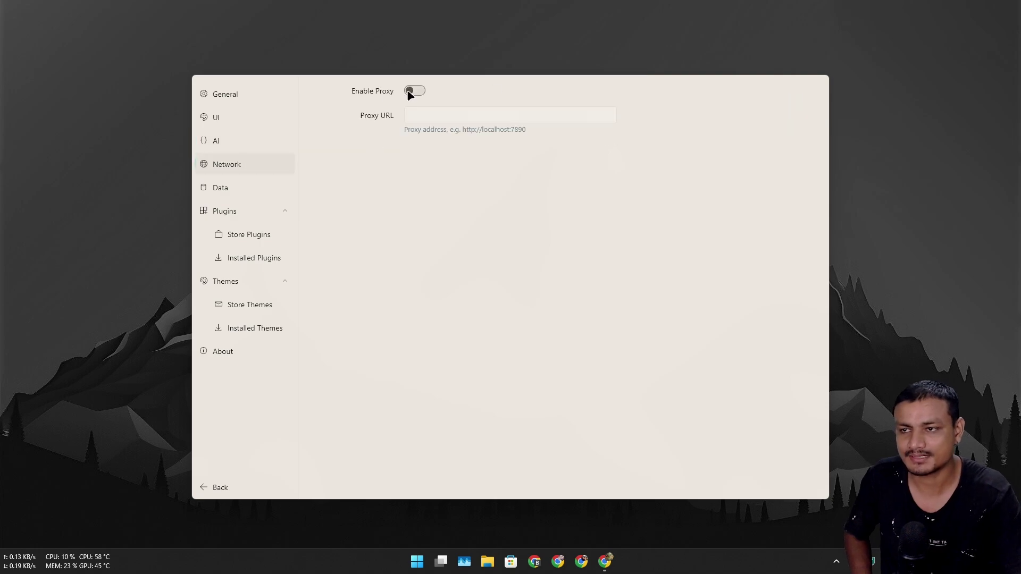
Step: Show the Data page with the wox-user config folder and auto backup status
click(234, 192)
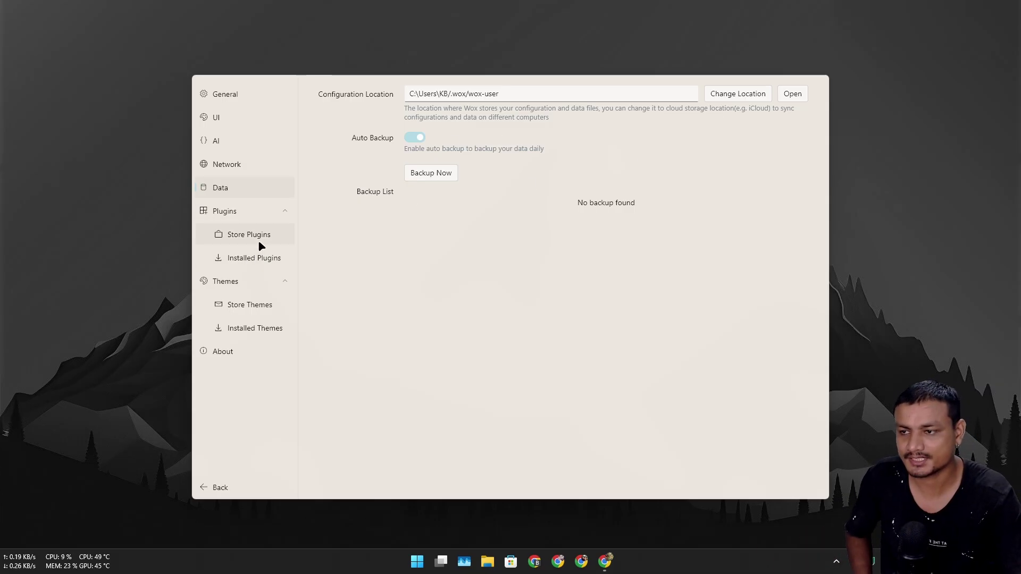
Step: Browse the Installed Plugins list, then show the 10 plugins on the Store Plugins page
click(250, 257)
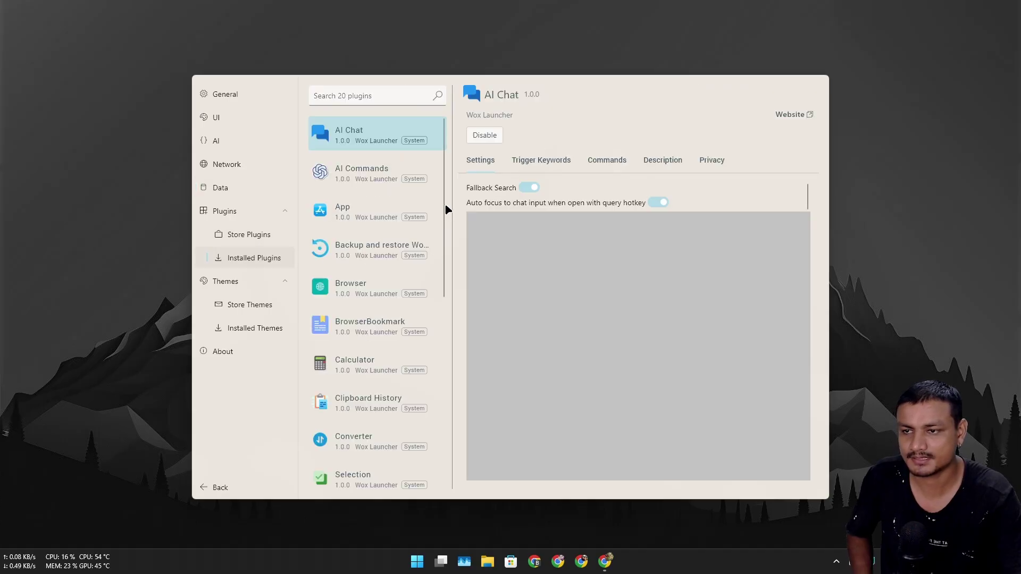
drag(445, 210, 442, 432)
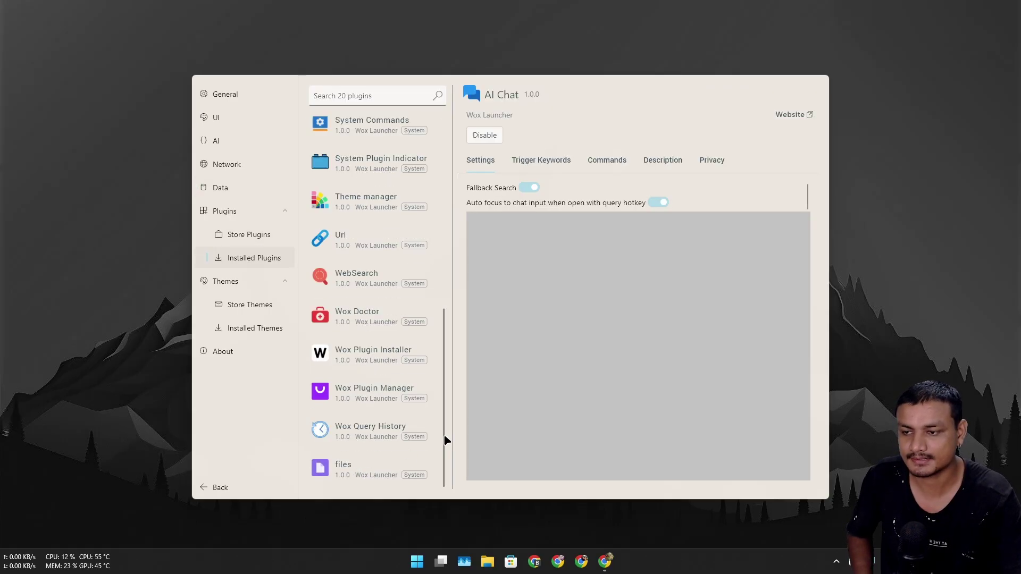
scroll(408, 340, up, 2)
scroll(446, 324, up, 2)
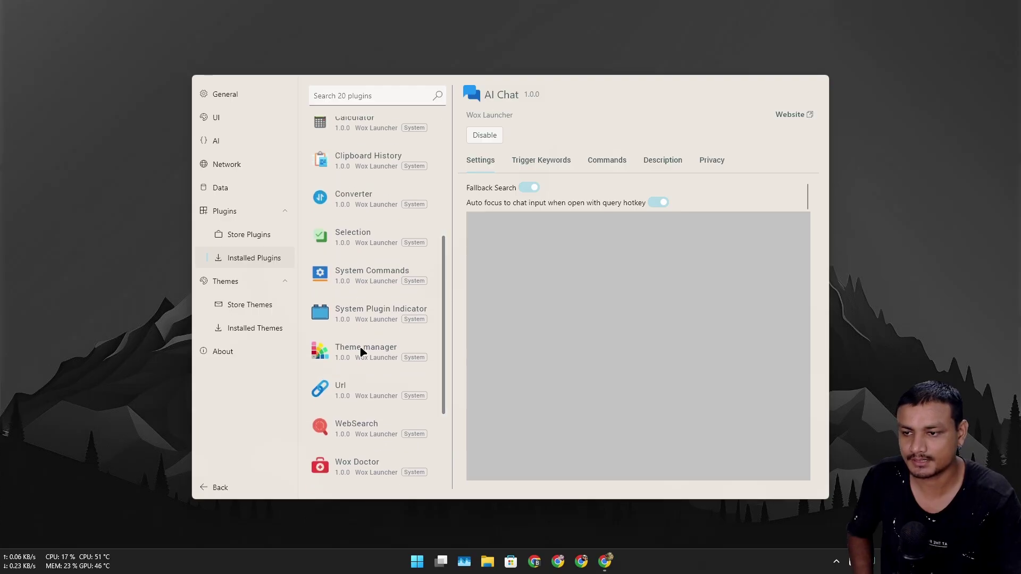
drag(446, 294, 451, 194)
scroll(370, 330, up, 1)
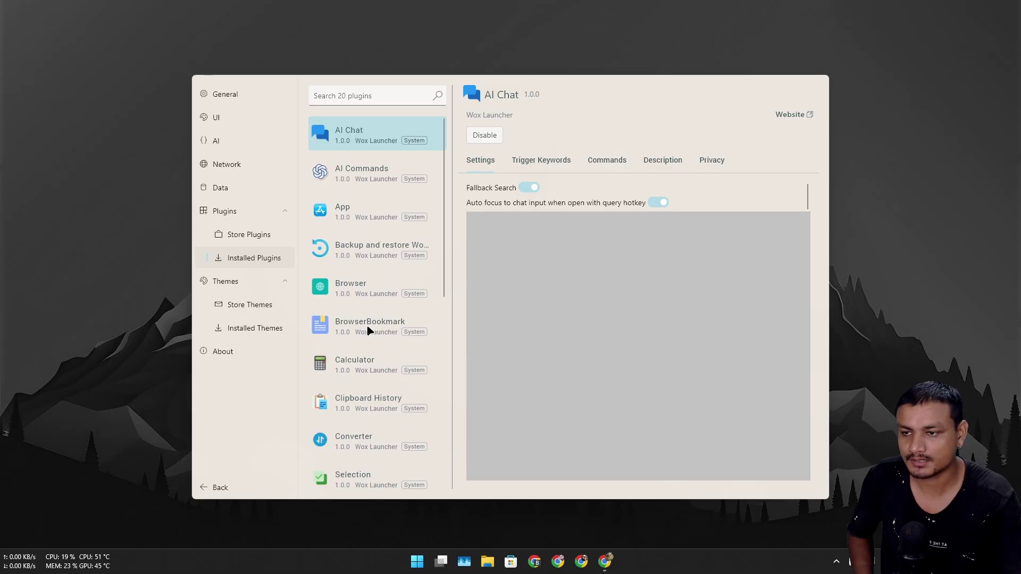
click(249, 235)
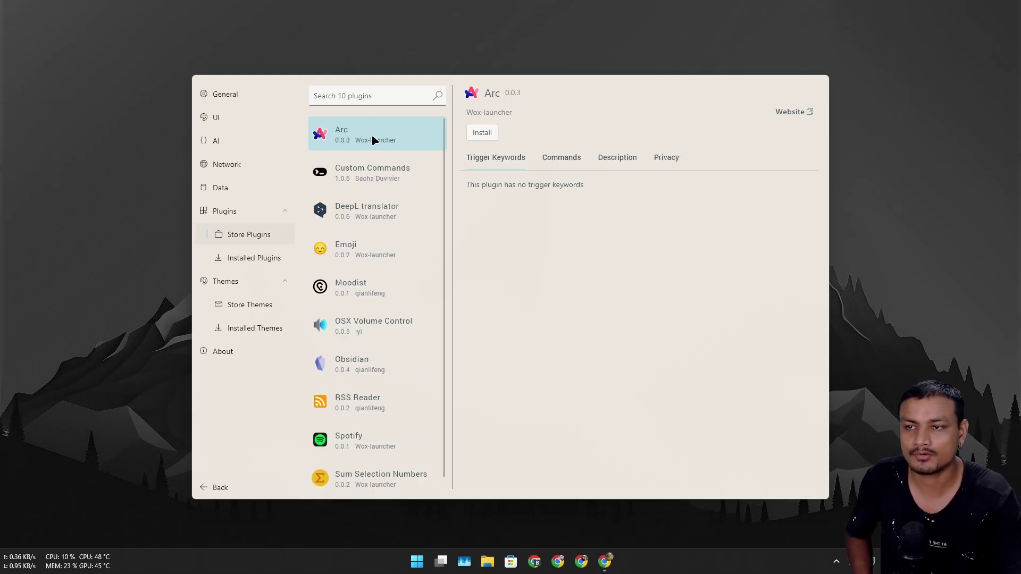
Step: Select and apply the Wox Dark theme from Installed Themes
click(256, 328)
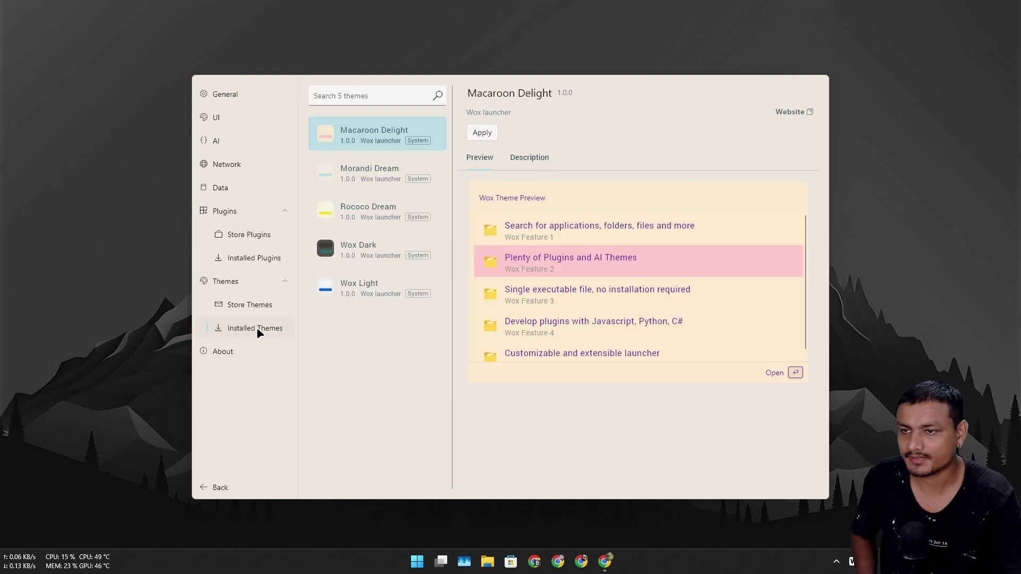
click(372, 258)
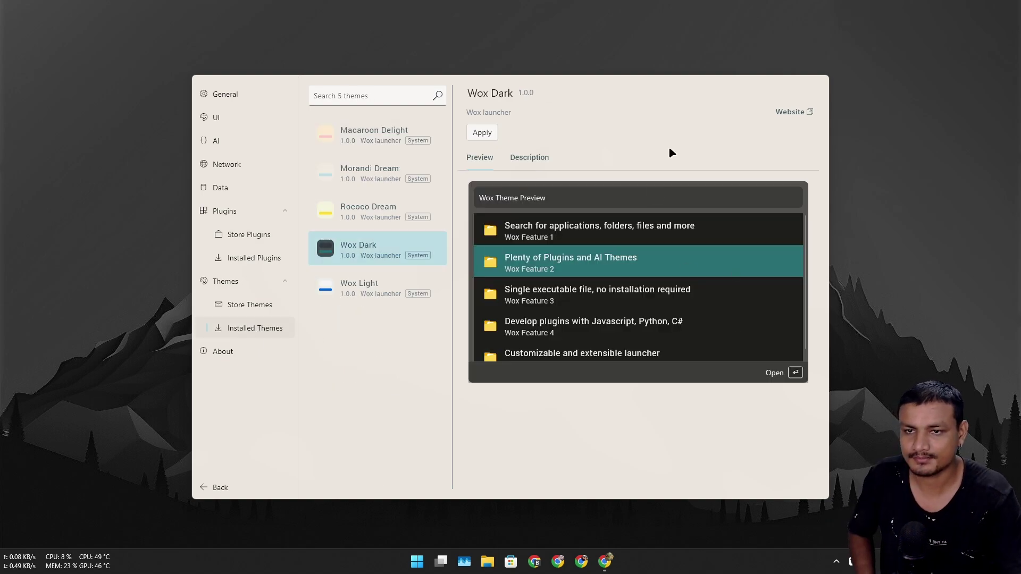
click(480, 133)
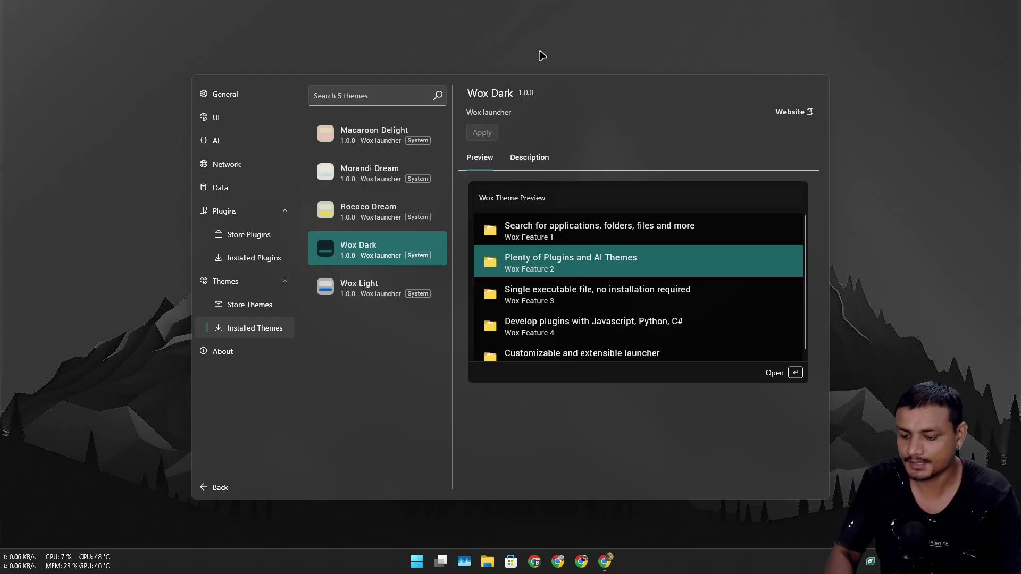
Step: Close settings, search 'f png' to list PNG files, then clear the query
key(Escape)
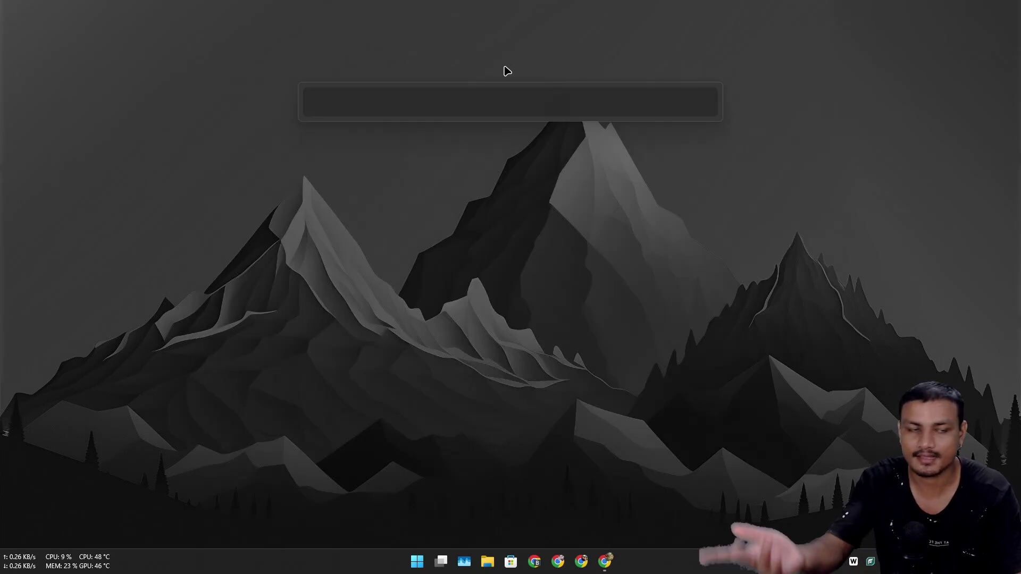
text(wox)
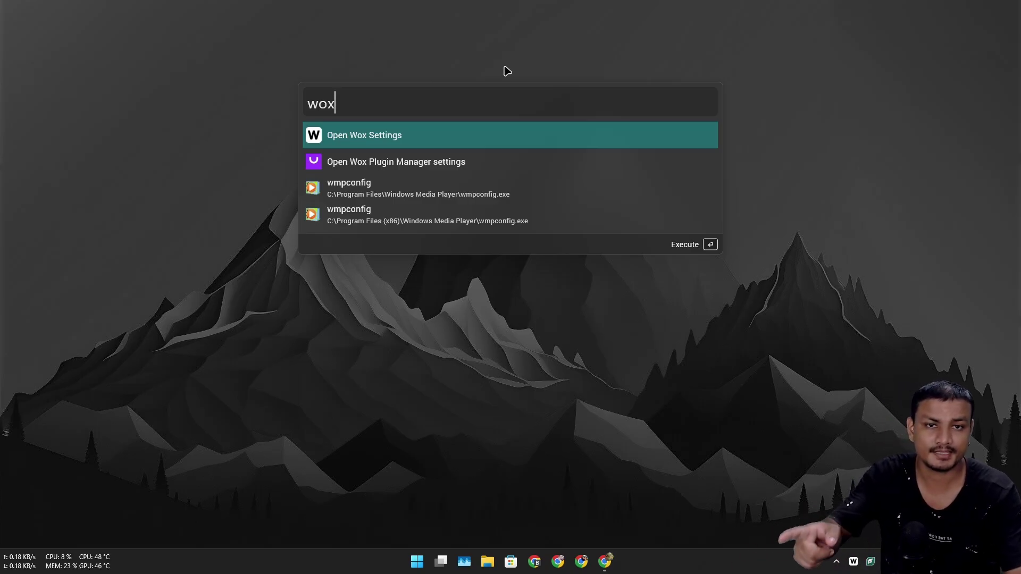
key(BackSpace)
key(BackSpace)
key(BackSpace)
text(f)
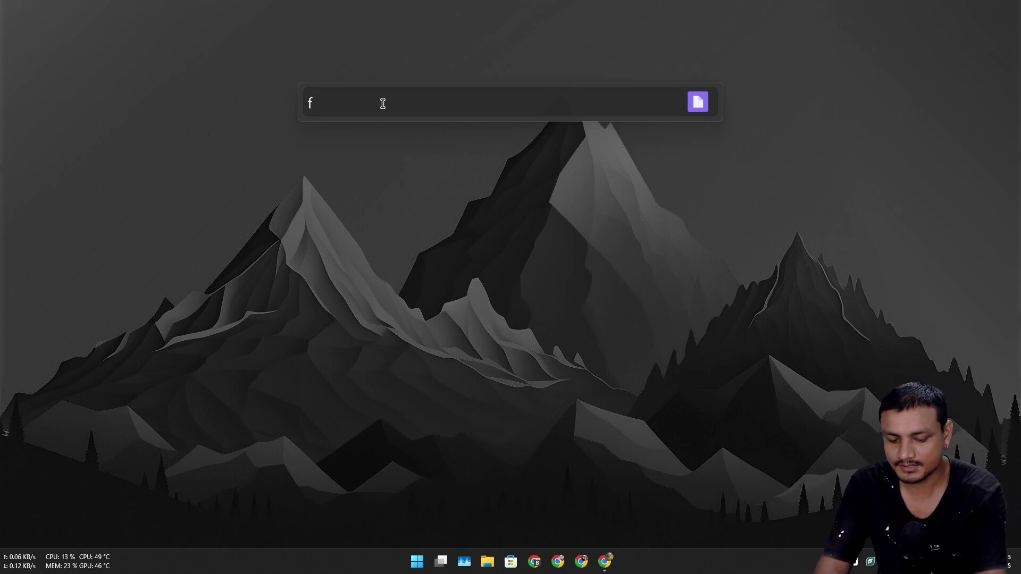
text(png)
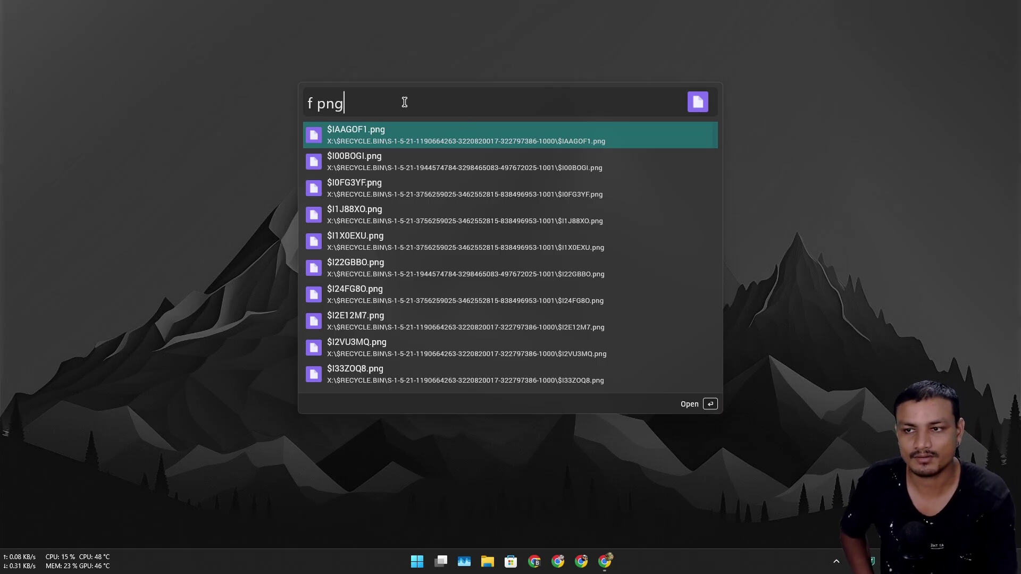
key(BackSpace)
key(BackSpace)
key(BackSpace)
key(BackSpace)
key(BackSpace)
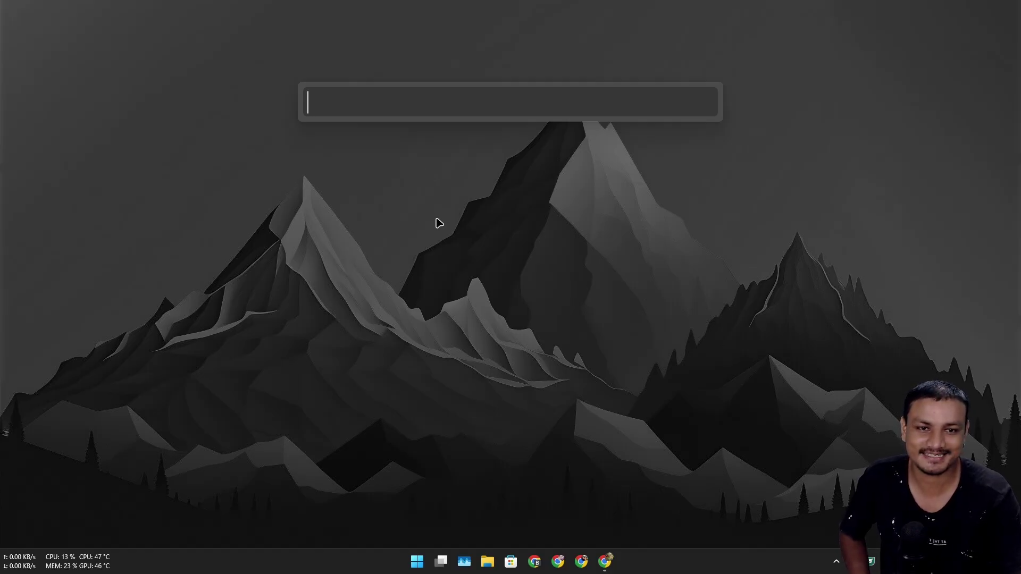
Step: Dismiss the search bar, briefly reopen it with Alt+Space, and hide it again
click(383, 257)
key(alt+space)
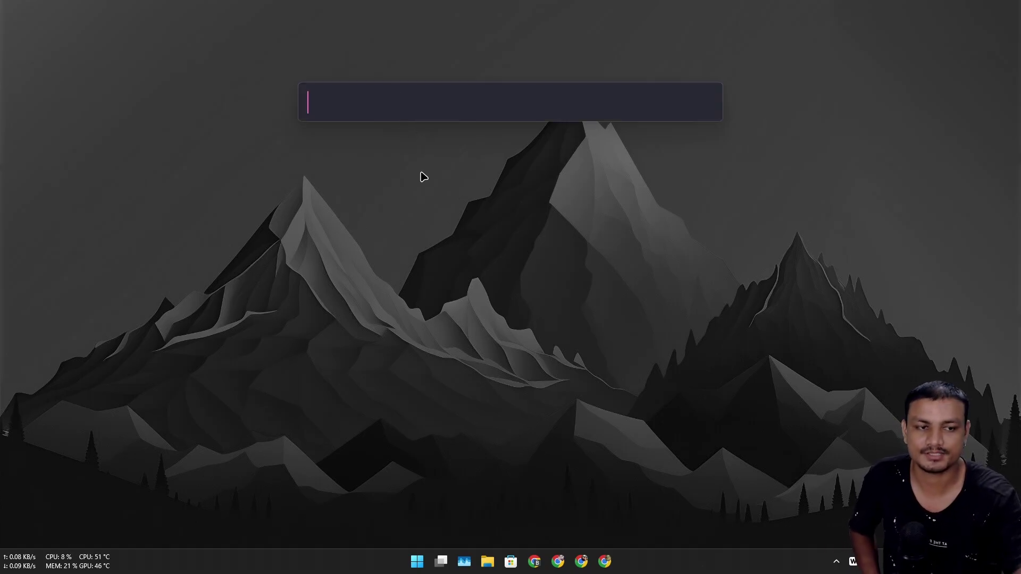
key(Escape)
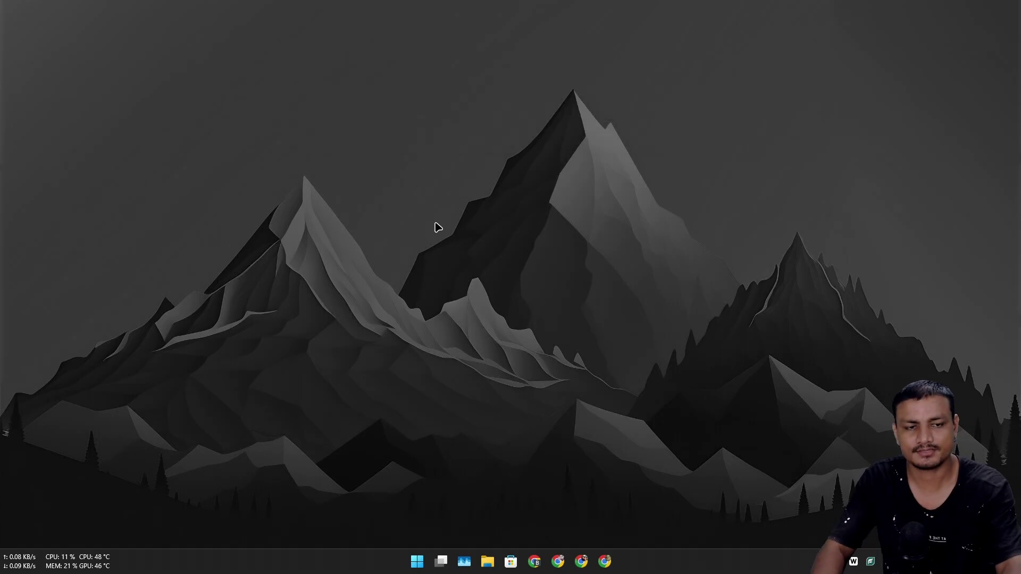